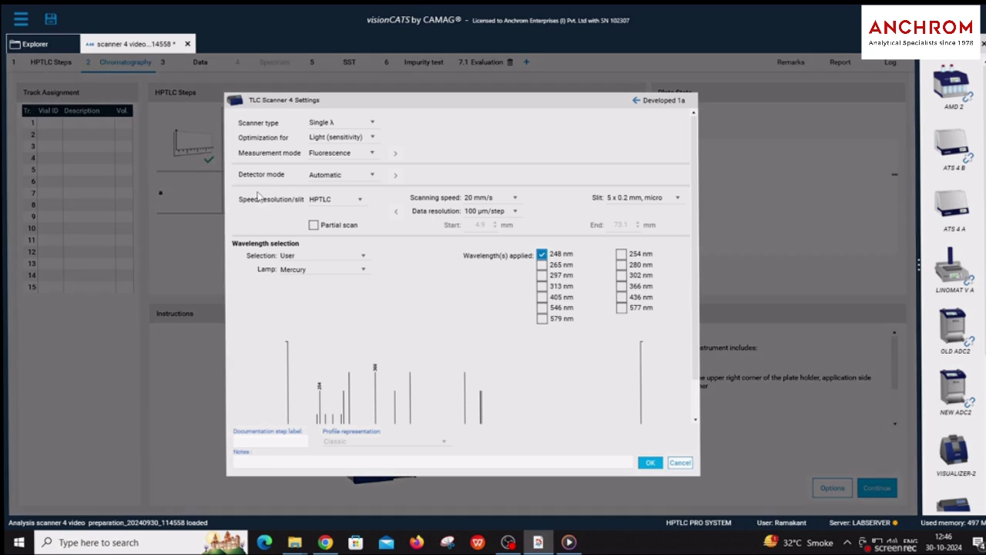
Step: Switch the scanner step to Spectrum scanning in Fluorescence mode with End λ 900 nm
{"action": "double_click", "coordinate": [248, 199]}
{"action": "left_click", "coordinate": [348, 127]}
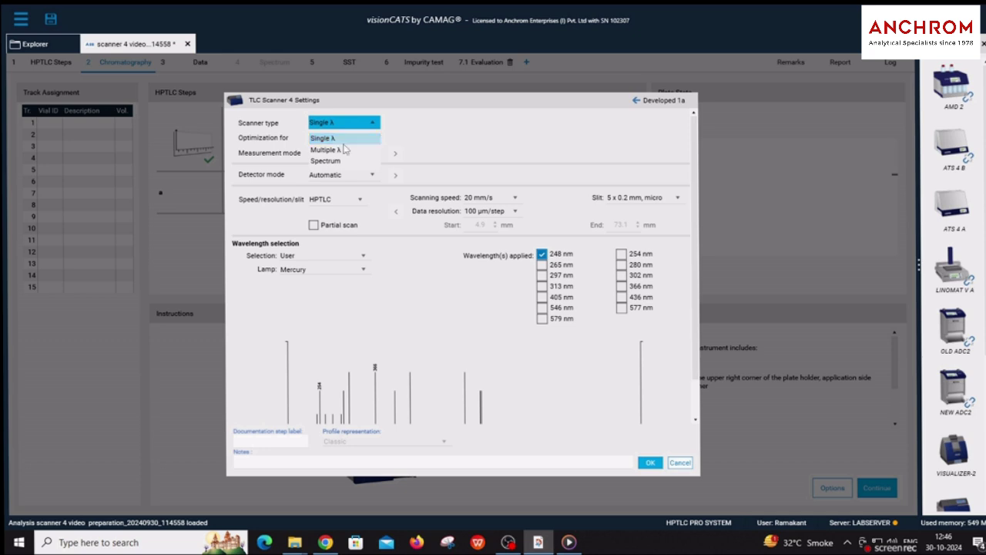
{"action": "left_click", "coordinate": [349, 135]}
{"action": "left_click", "coordinate": [349, 127]}
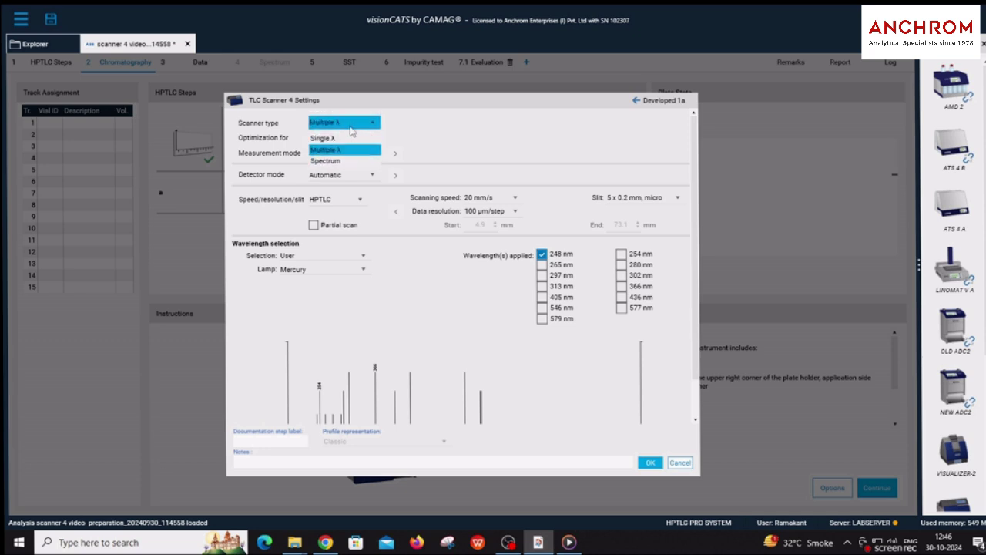
{"action": "left_click", "coordinate": [345, 162]}
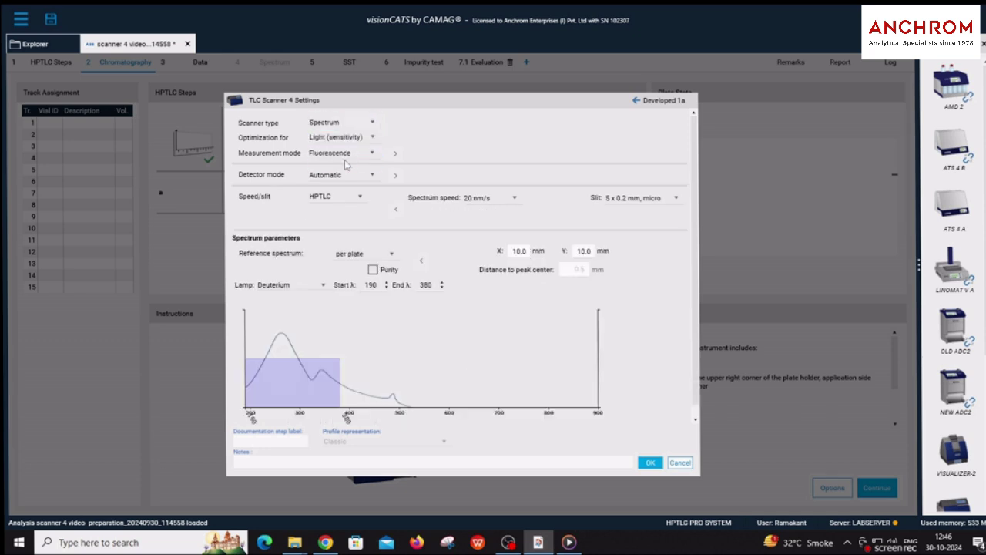
{"action": "left_click", "coordinate": [368, 154]}
{"action": "left_click", "coordinate": [347, 154]}
{"action": "double_click", "coordinate": [431, 289]}
{"action": "type", "text": "900"}
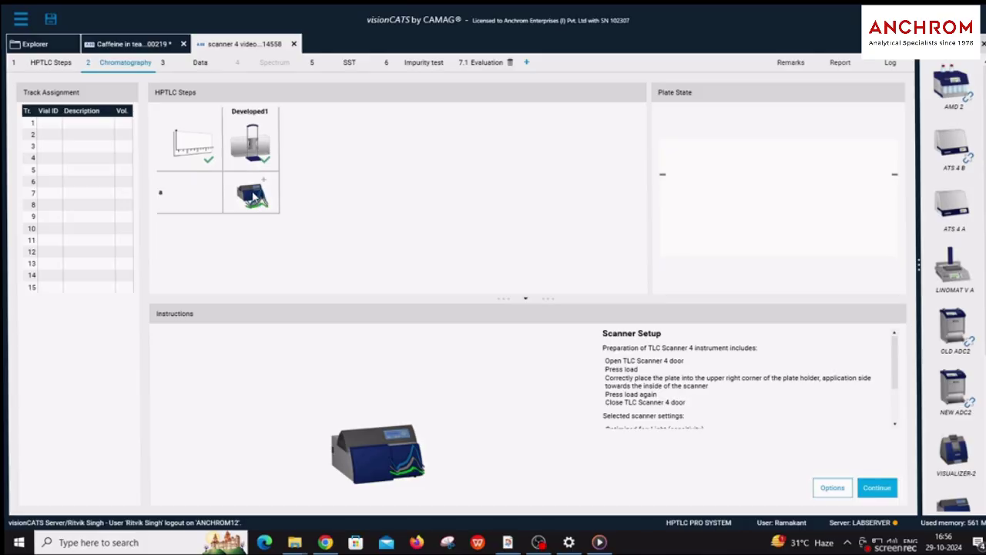
Step: Configure the scanner for Single λ, Light (sensitivity) optimization, Tungsten lamp and Absorbance mode
{"action": "double_click", "coordinate": [254, 197]}
{"action": "left_click", "coordinate": [339, 125]}
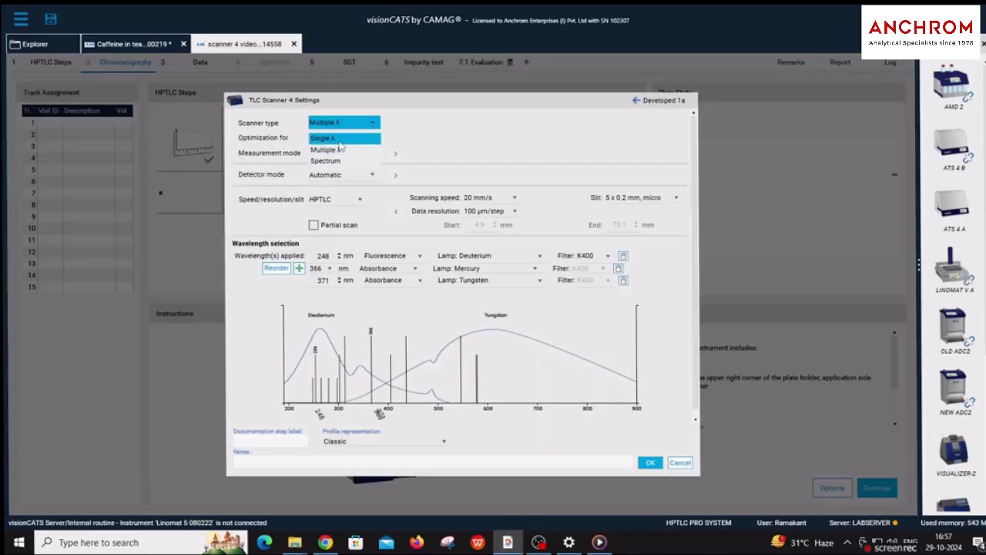
{"action": "left_click", "coordinate": [323, 139]}
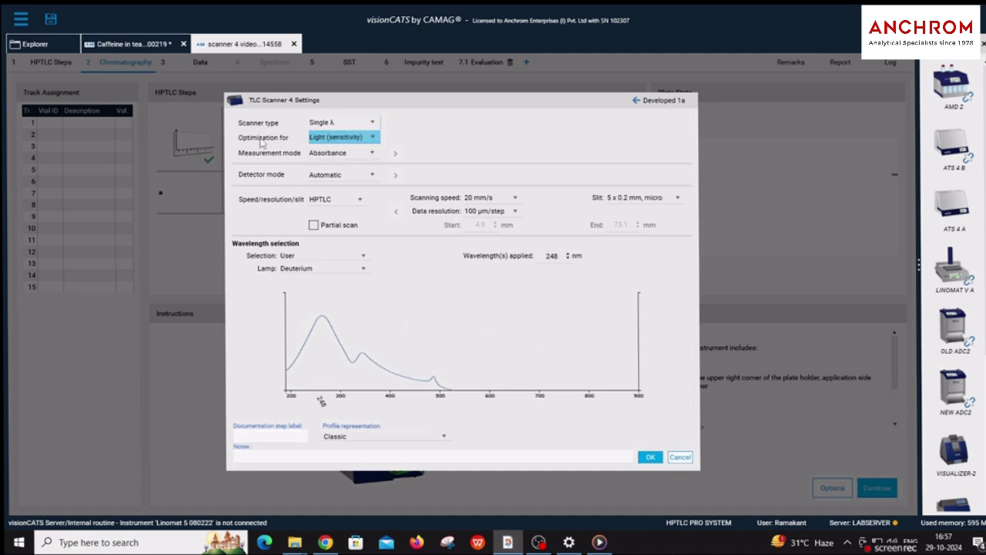
{"action": "left_click", "coordinate": [327, 137]}
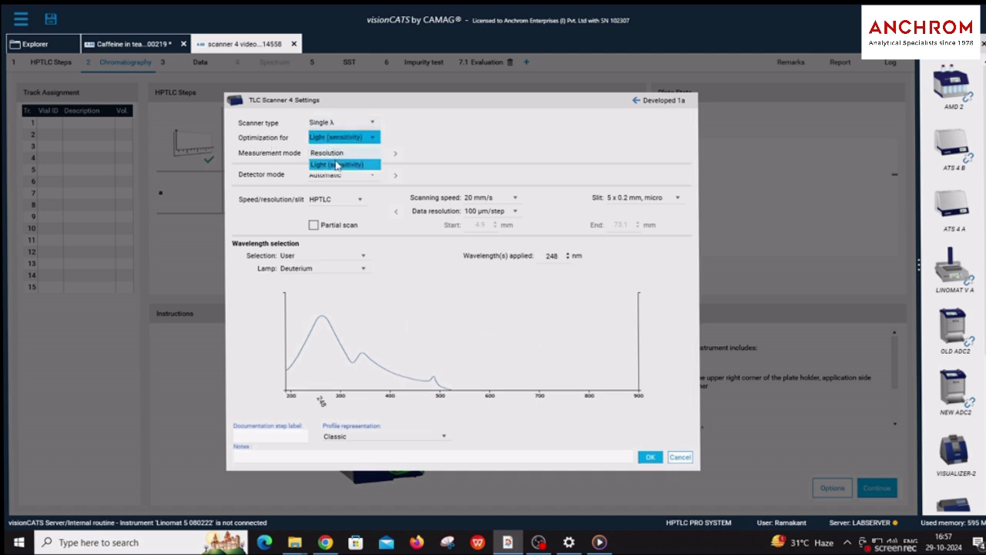
{"action": "left_click", "coordinate": [336, 167]}
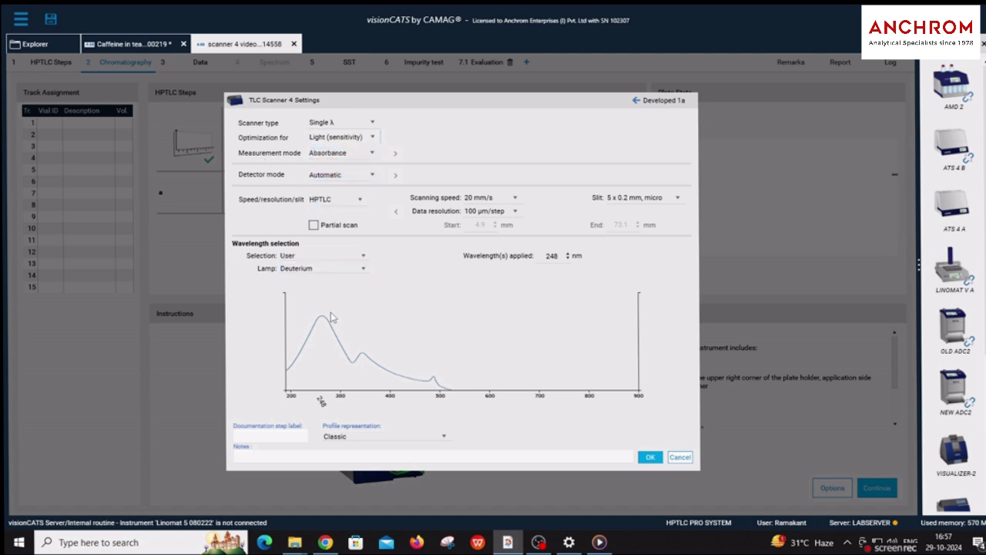
{"action": "left_click", "coordinate": [316, 269]}
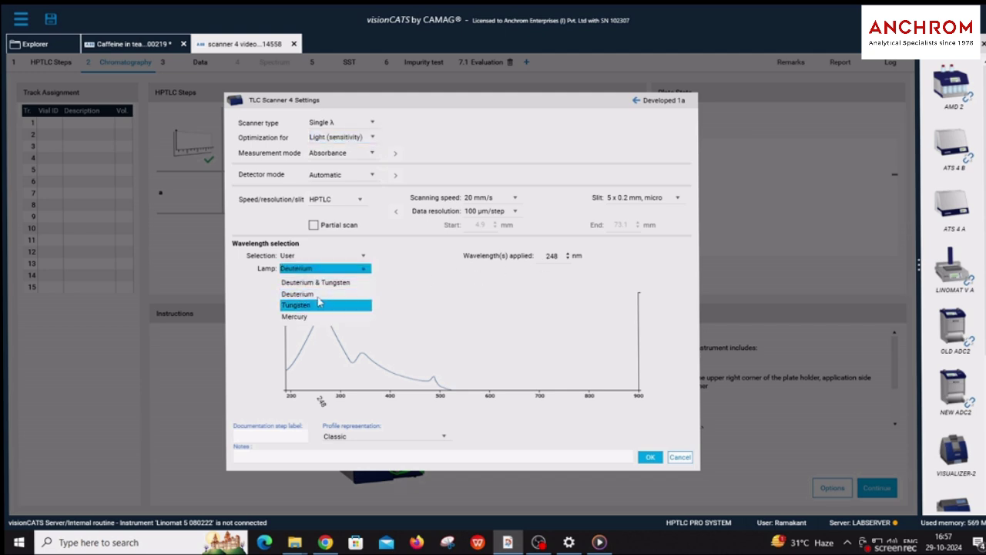
{"action": "left_click", "coordinate": [318, 298]}
{"action": "left_click", "coordinate": [324, 269]}
{"action": "left_click", "coordinate": [316, 305]}
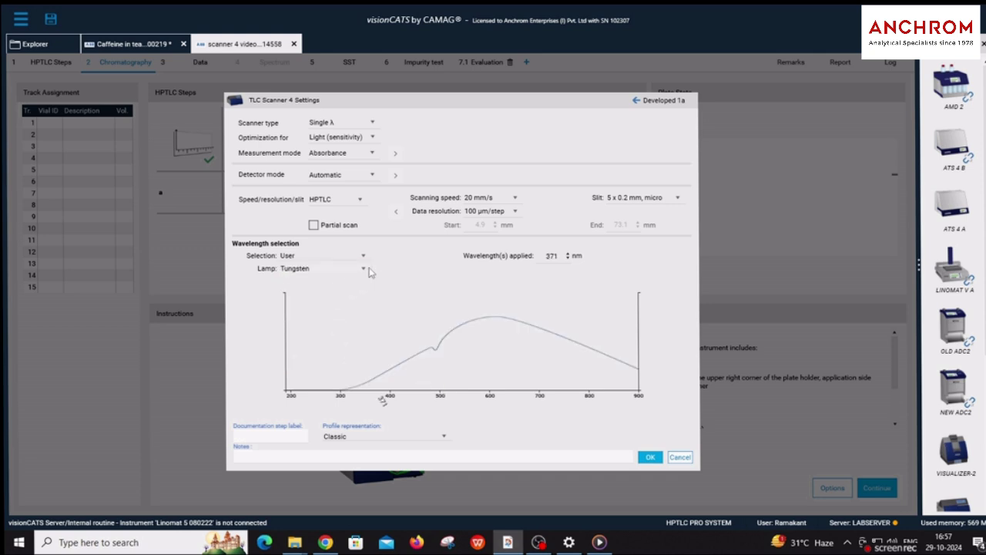
{"action": "left_click", "coordinate": [341, 153]}
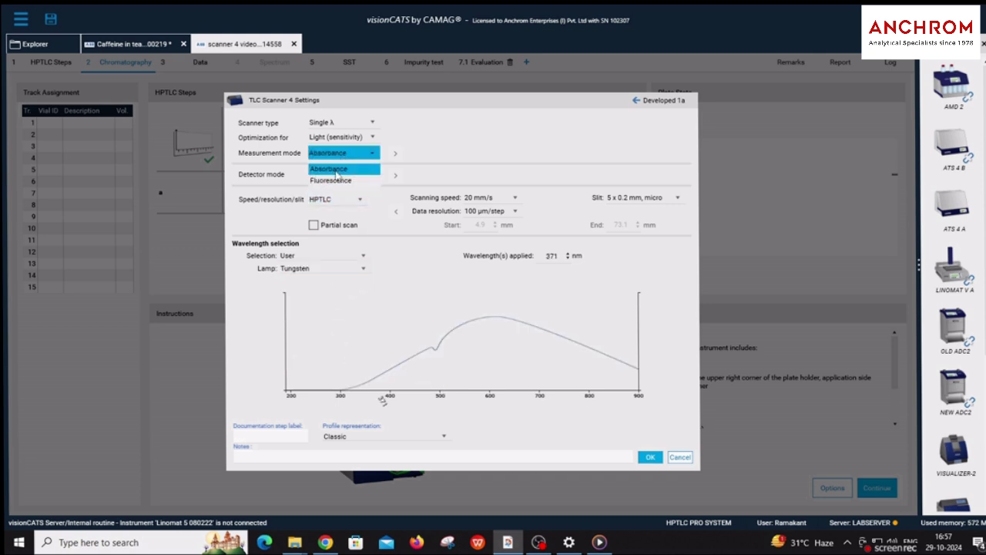
{"action": "left_click", "coordinate": [336, 172]}
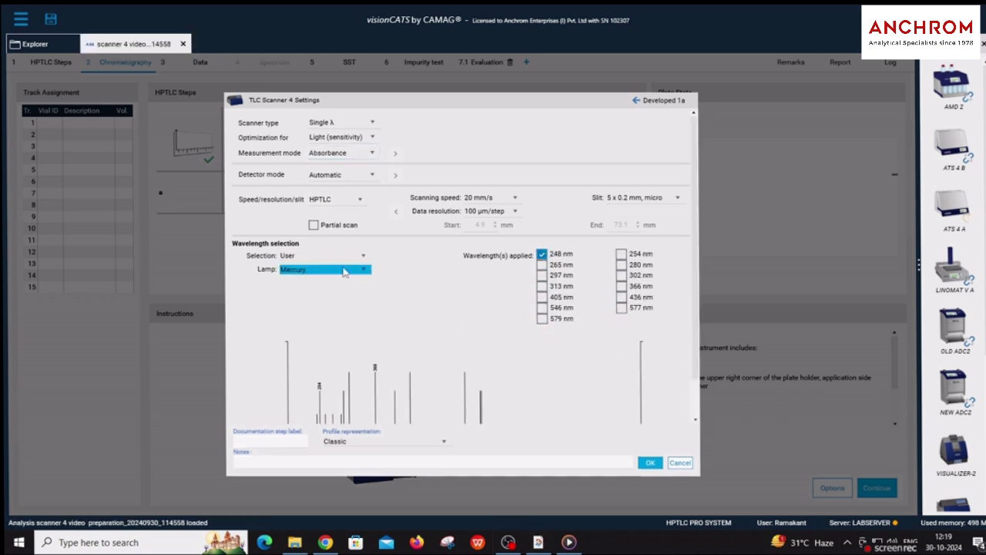
Step: Set Fluorescence measurement with Automatic detector mode and the HPTLC speed/resolution/slit preset
{"action": "left_click", "coordinate": [344, 154]}
{"action": "left_click", "coordinate": [343, 181]}
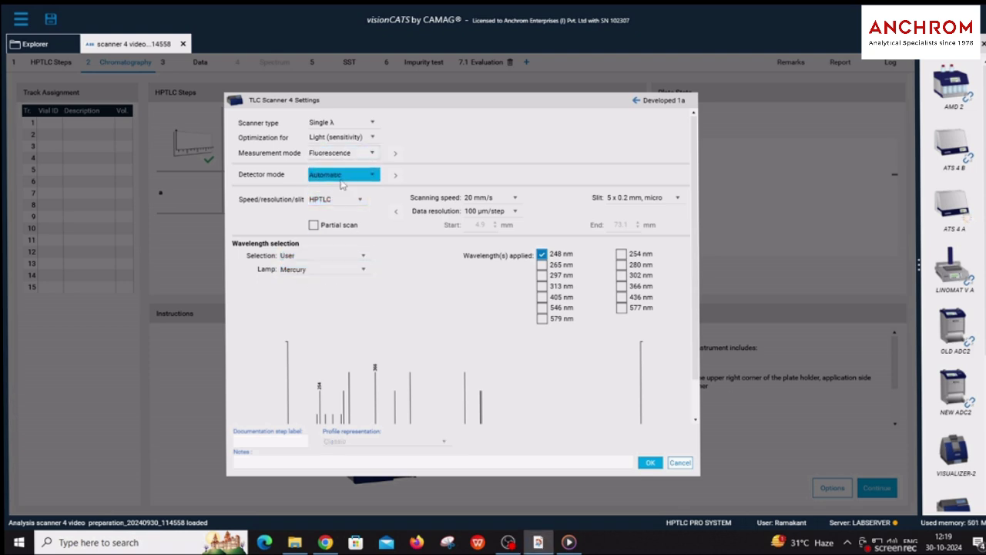
{"action": "left_click", "coordinate": [328, 181]}
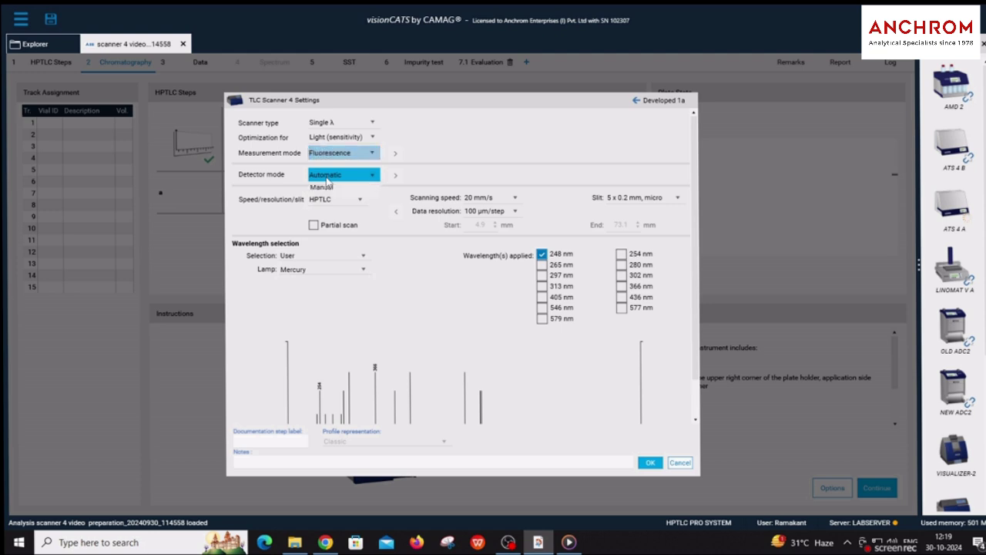
{"action": "left_click", "coordinate": [332, 193]}
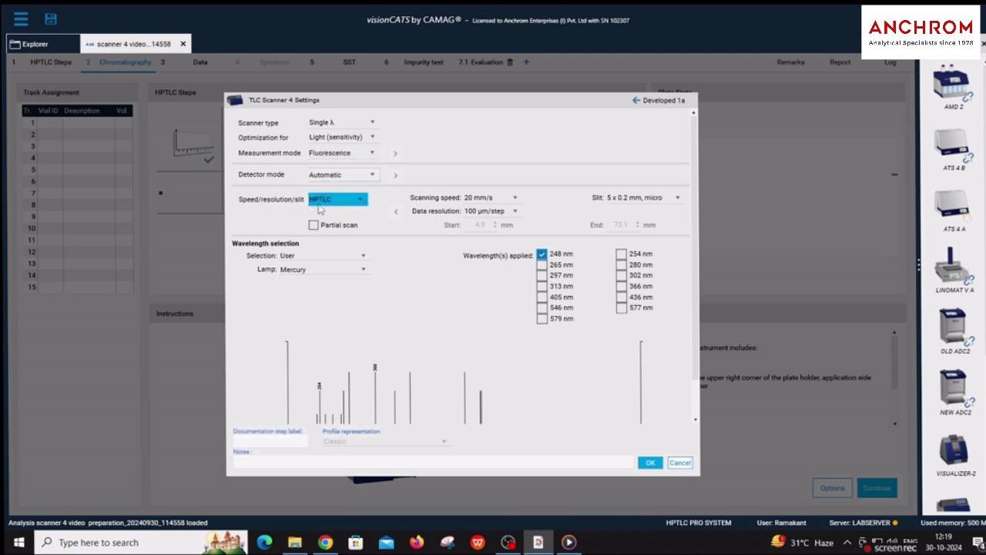
{"action": "left_click", "coordinate": [337, 200]}
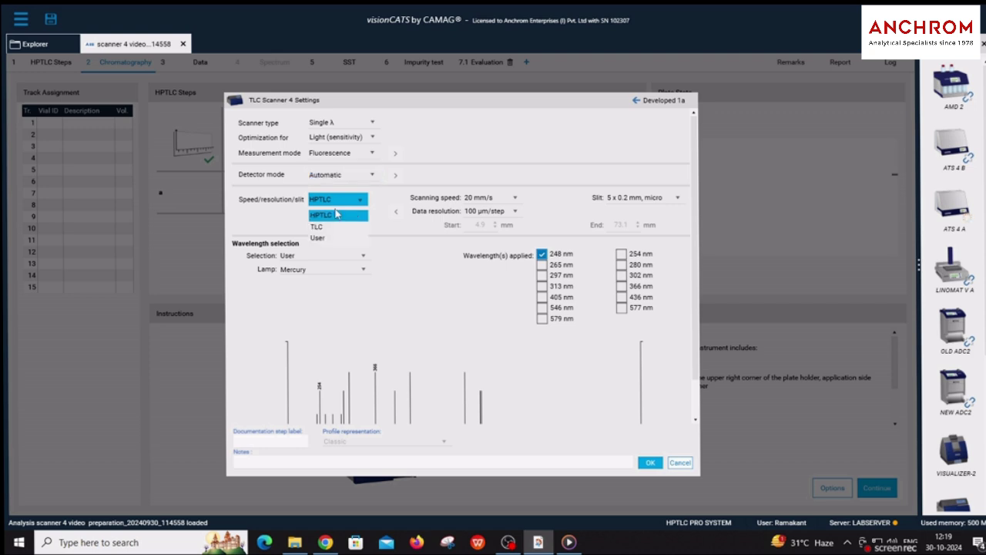
{"action": "left_click", "coordinate": [337, 211]}
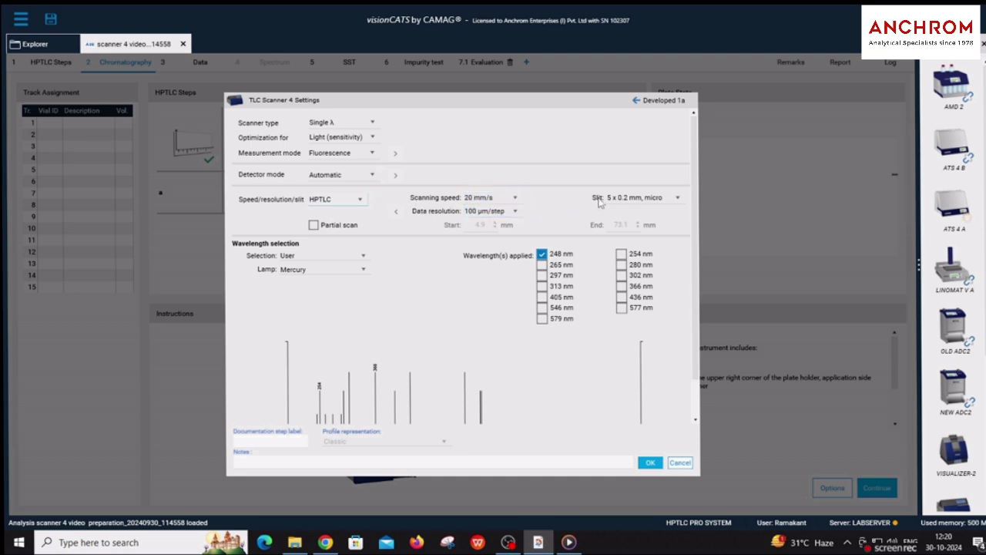
{"action": "left_click", "coordinate": [358, 200]}
{"action": "left_click", "coordinate": [339, 237]}
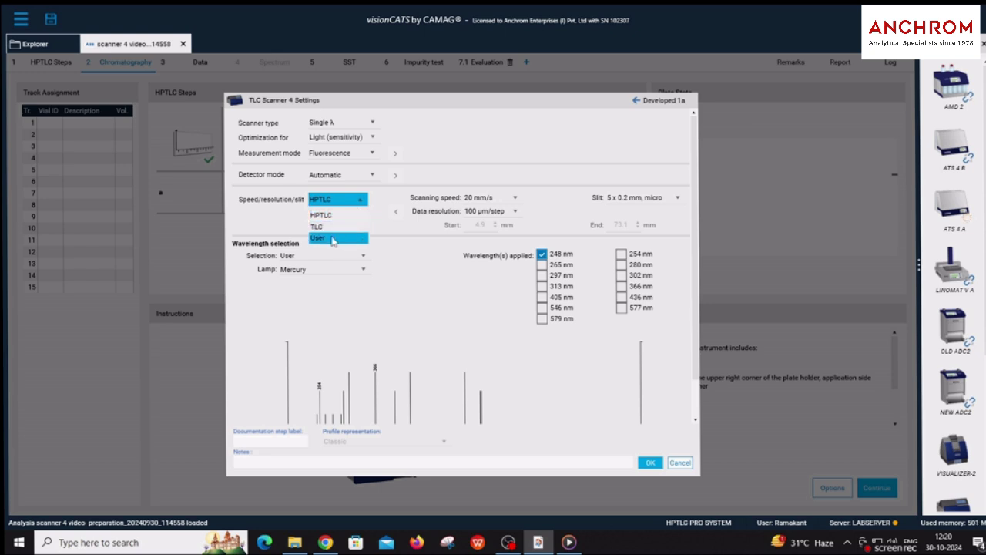
{"action": "left_click", "coordinate": [337, 204]}
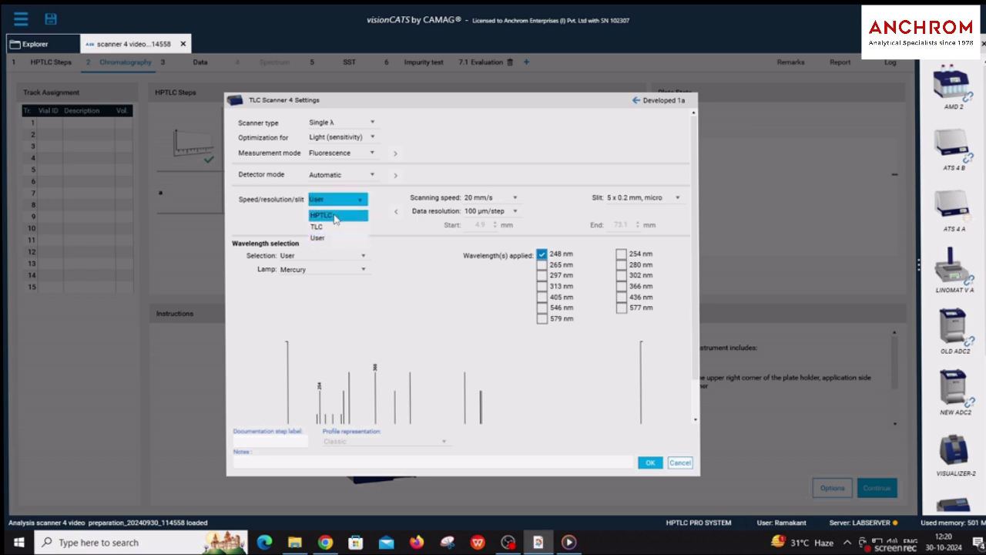
{"action": "left_click", "coordinate": [333, 215]}
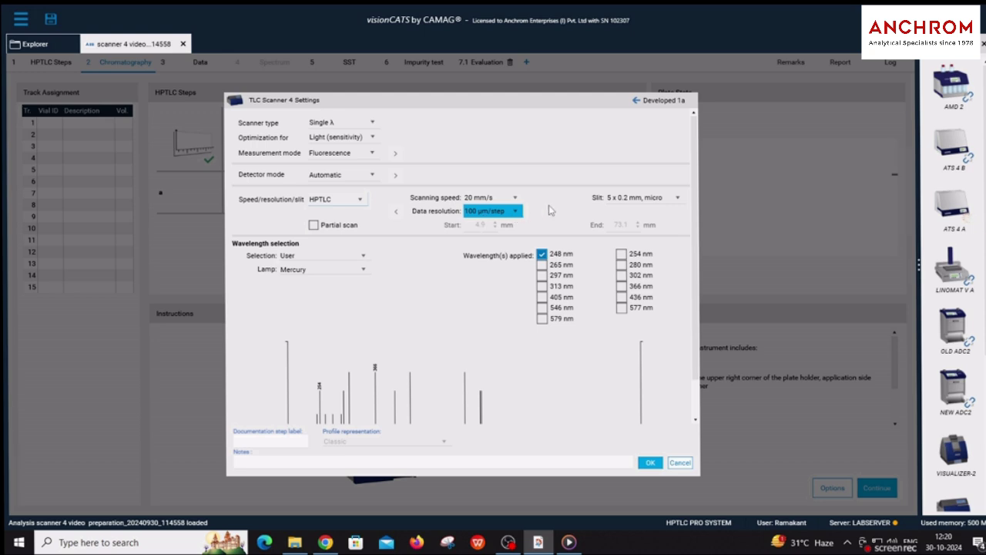
Step: Keep the 5 x 0.2 mm, micro slit and show the list of available lamp sources
{"action": "left_click", "coordinate": [667, 198]}
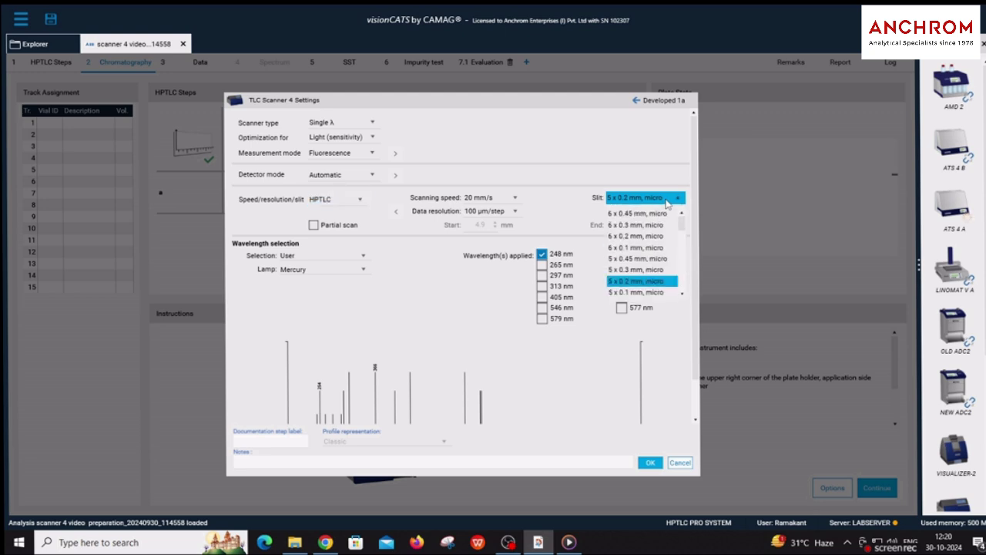
{"action": "scroll", "coordinate": [667, 224], "scroll_direction": "down", "scroll_amount": 5}
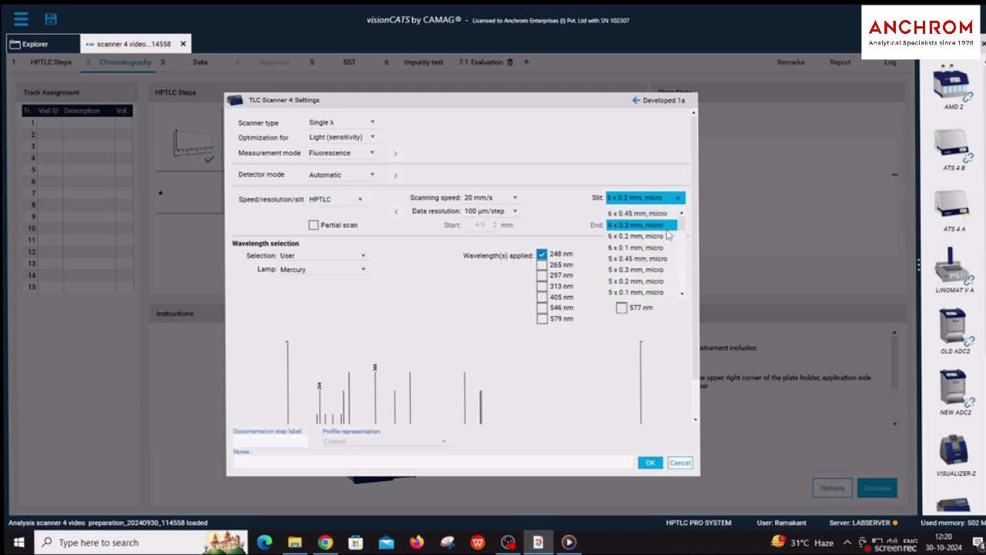
{"action": "scroll", "coordinate": [667, 238], "scroll_direction": "up", "scroll_amount": 5}
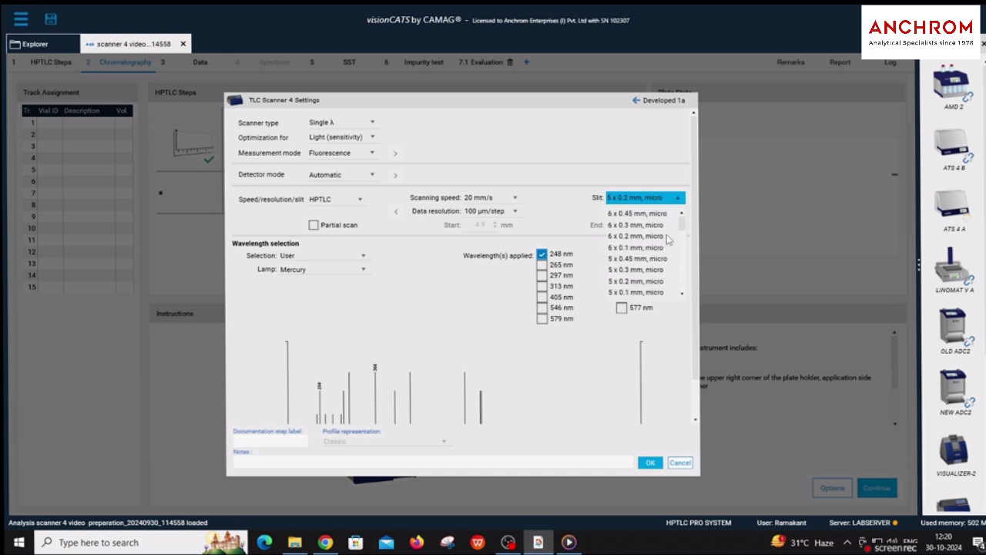
{"action": "scroll", "coordinate": [667, 238], "scroll_direction": "down", "scroll_amount": 4}
{"action": "left_click", "coordinate": [589, 214]}
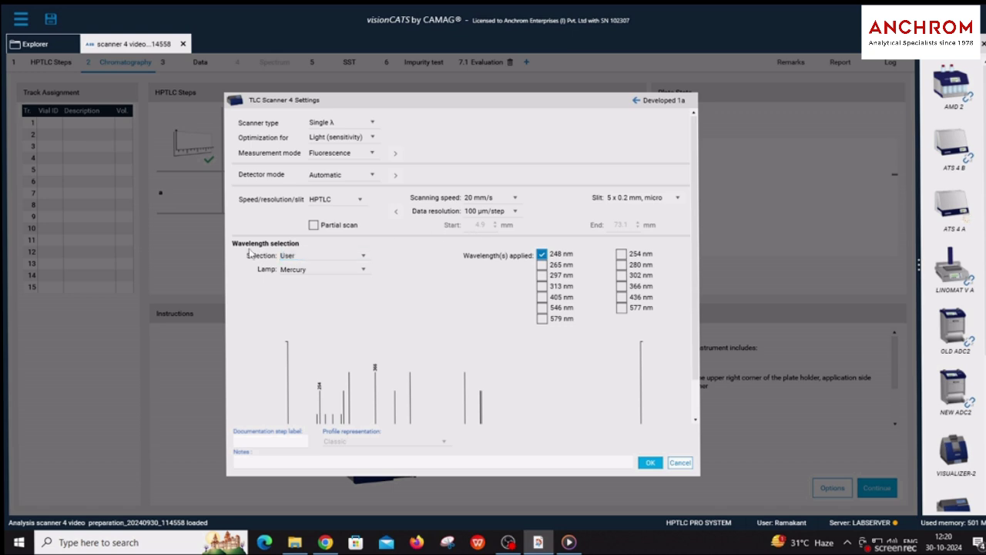
{"action": "left_click", "coordinate": [309, 269]}
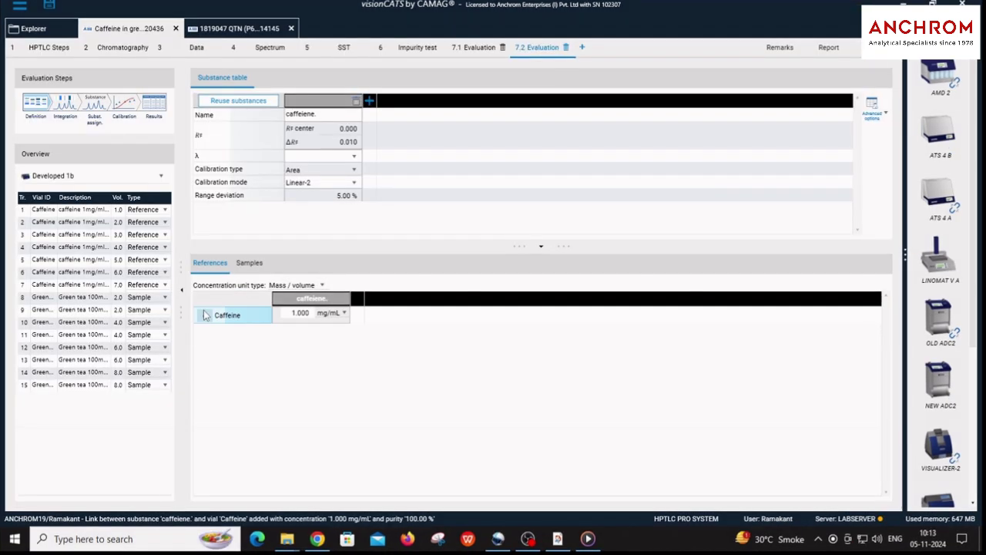
Step: Check the caffeine reference in mg/mL and the green tea sample amounts, then go to Integration
{"action": "left_click", "coordinate": [185, 262]}
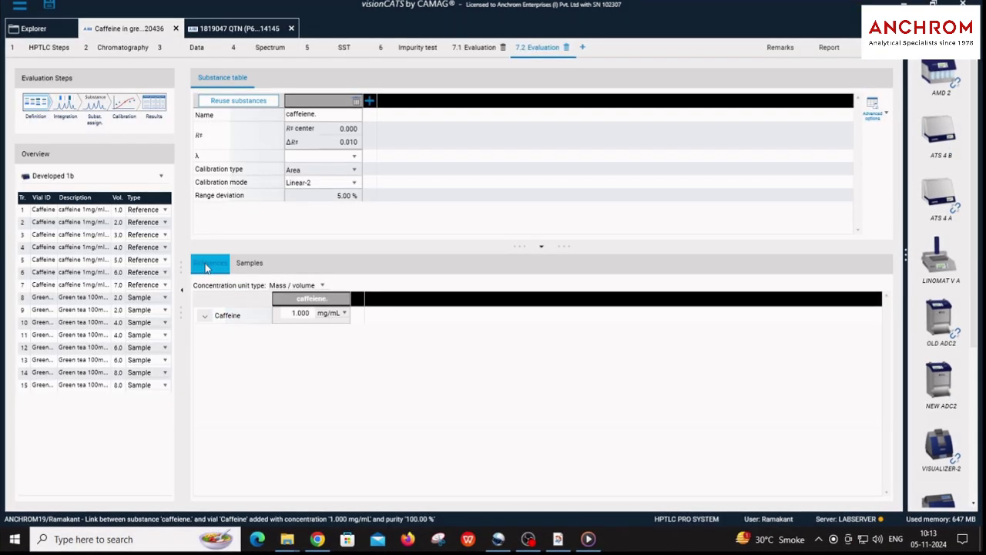
{"action": "left_click", "coordinate": [343, 313]}
{"action": "left_click", "coordinate": [347, 322]}
{"action": "left_click", "coordinate": [249, 263]}
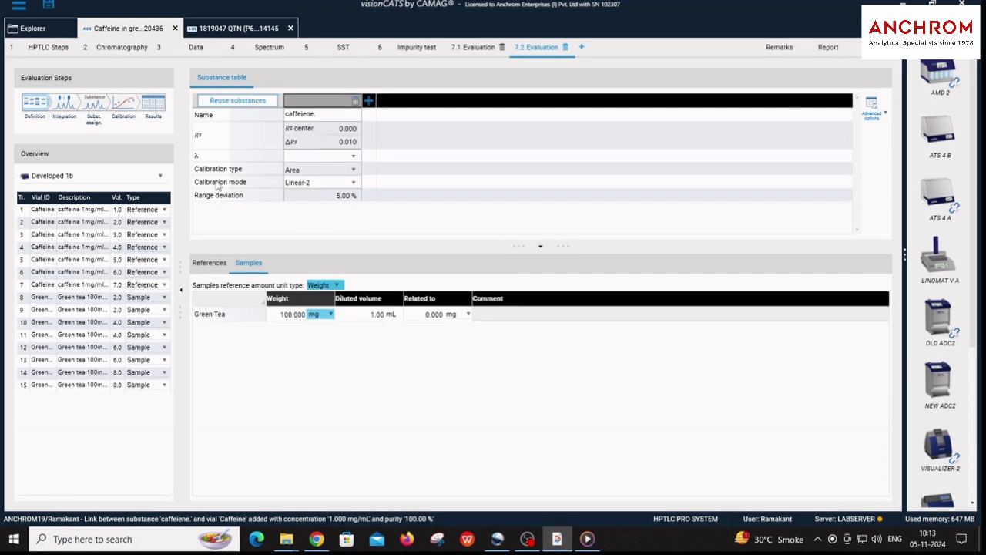
{"action": "left_click", "coordinate": [67, 108]}
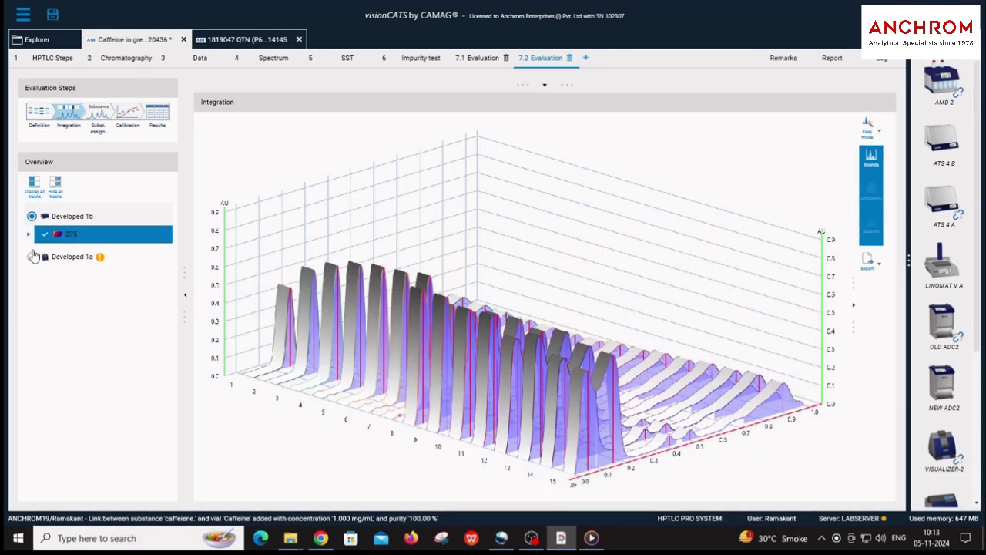
Step: Show Track 2's 275 nm chromatogram with the peak table beside it
{"action": "left_click", "coordinate": [28, 235]}
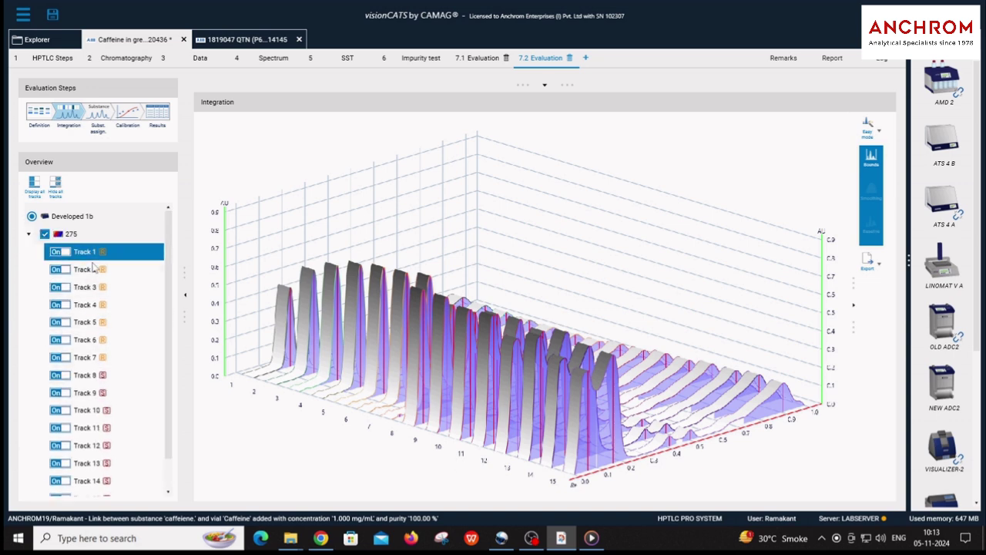
{"action": "left_click", "coordinate": [93, 269]}
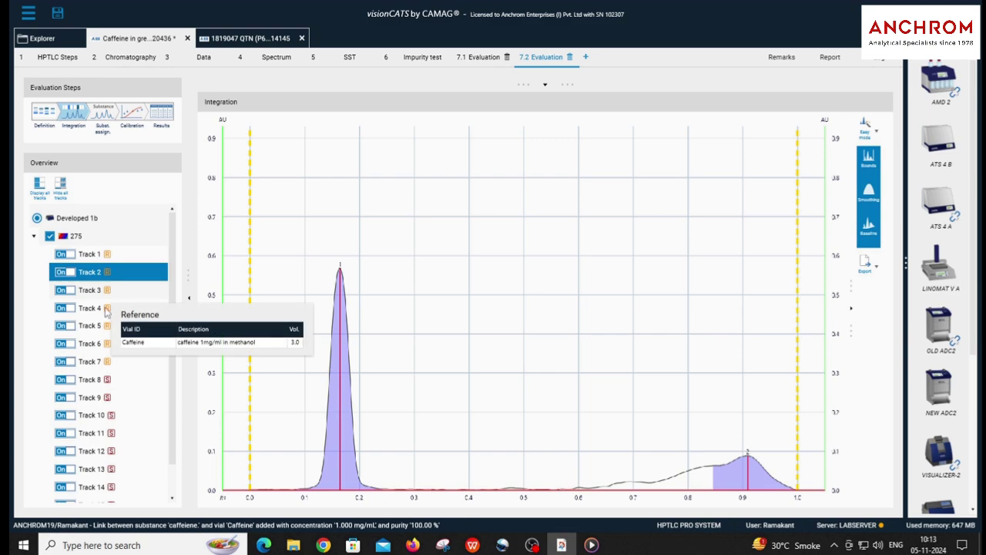
{"action": "left_click", "coordinate": [106, 311]}
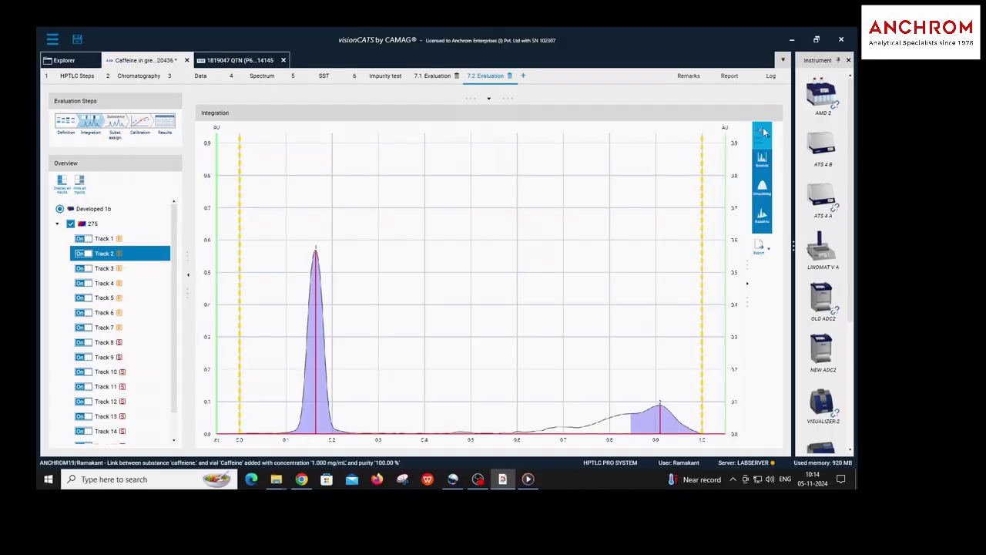
{"action": "left_click", "coordinate": [763, 132]}
{"action": "left_click", "coordinate": [778, 172]}
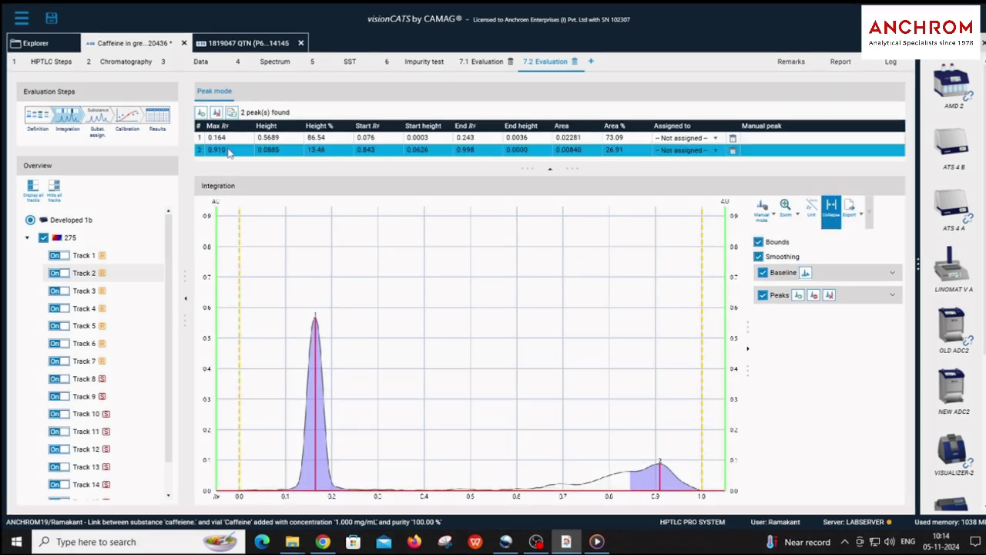
Step: Assign peak 1 at Rf 0.164 to caffeine
{"action": "left_click", "coordinate": [222, 139]}
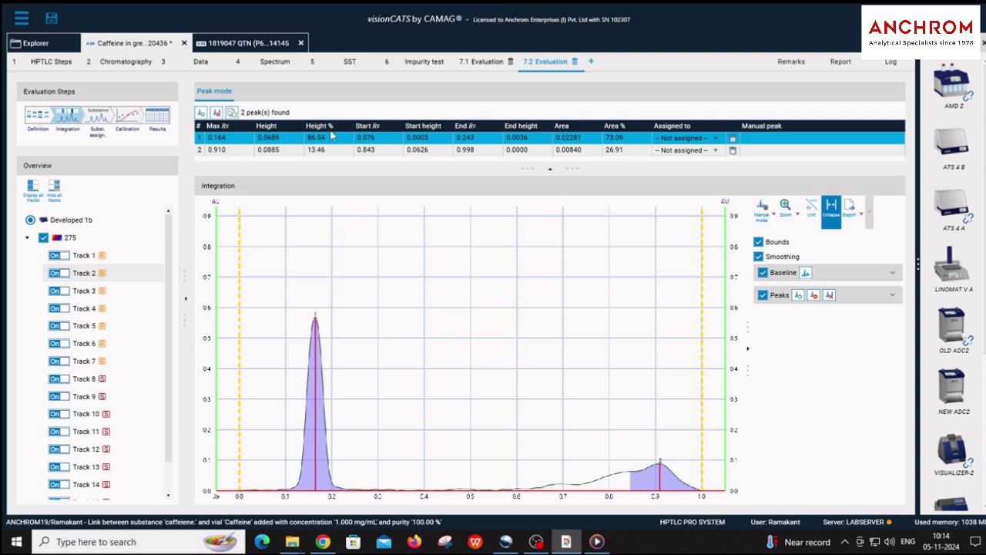
{"action": "left_click", "coordinate": [255, 151]}
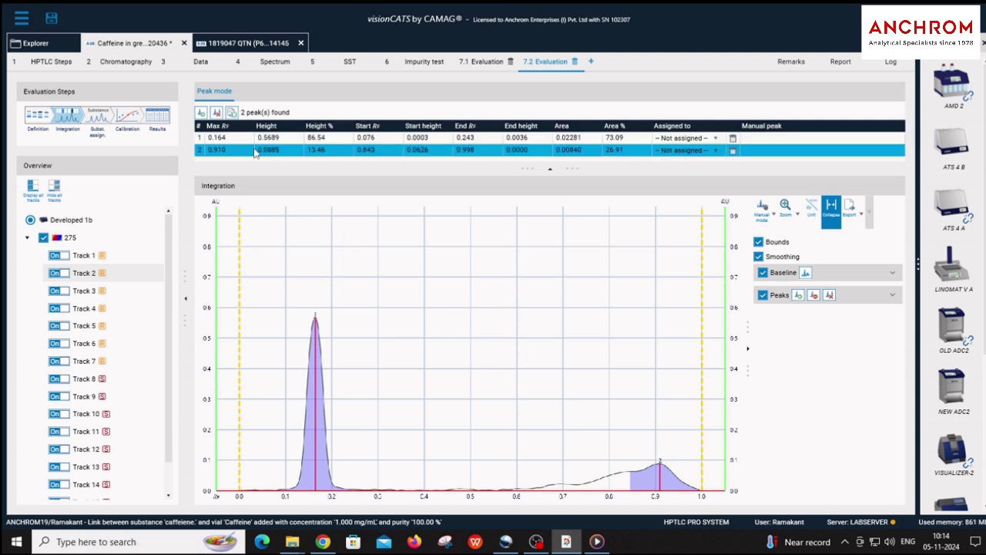
{"action": "left_click", "coordinate": [602, 139]}
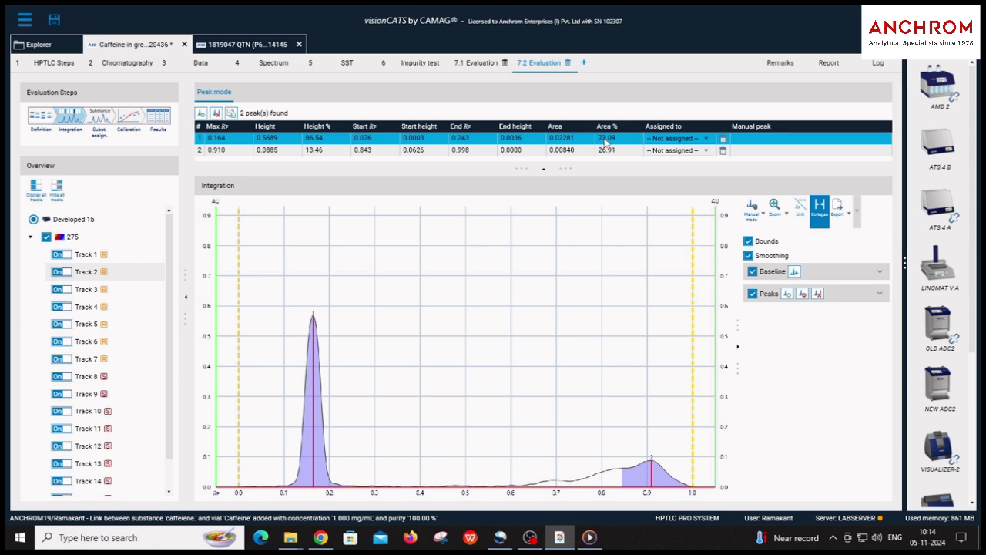
{"action": "left_click", "coordinate": [390, 150]}
{"action": "left_click", "coordinate": [321, 140]}
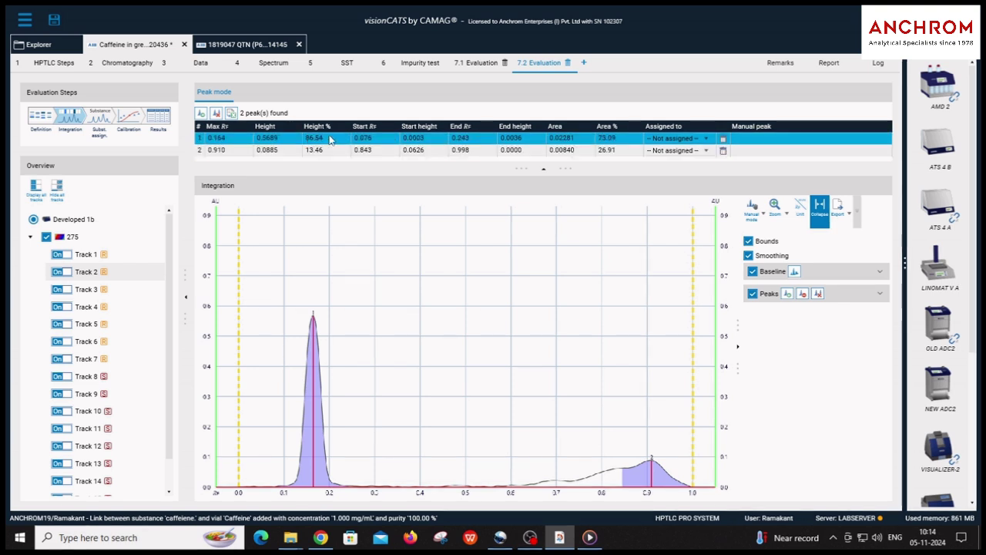
{"action": "left_click", "coordinate": [508, 151]}
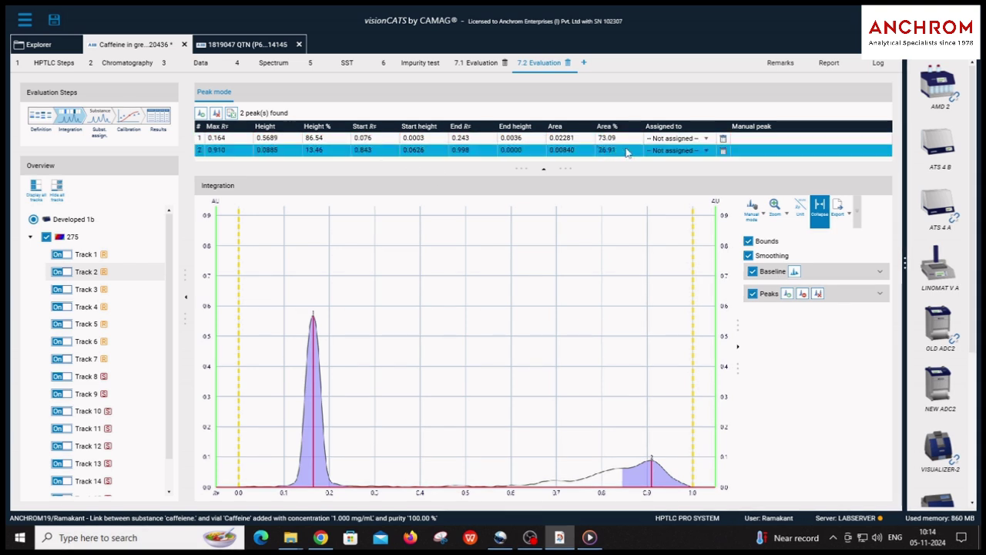
{"action": "left_click", "coordinate": [705, 140]}
{"action": "left_click", "coordinate": [705, 140]}
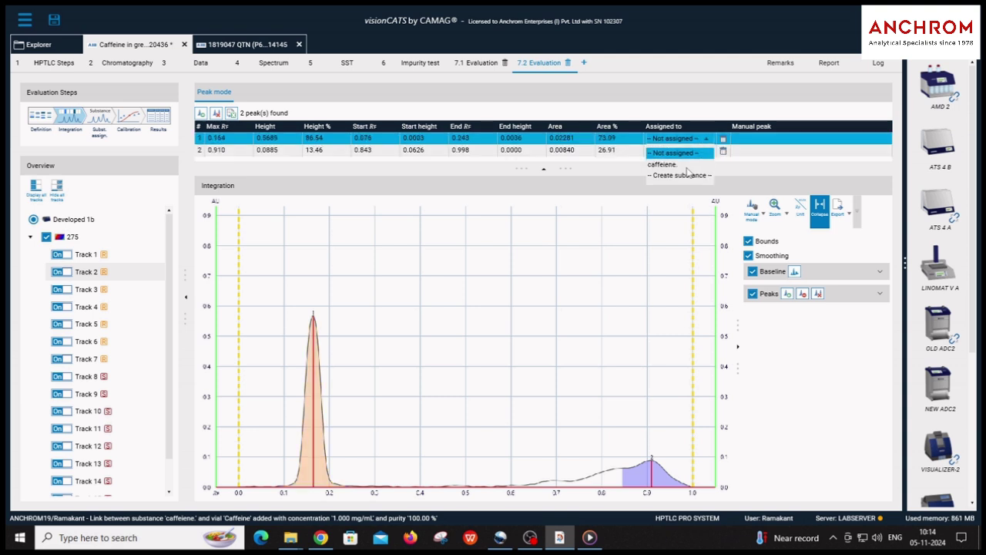
{"action": "left_click", "coordinate": [669, 165]}
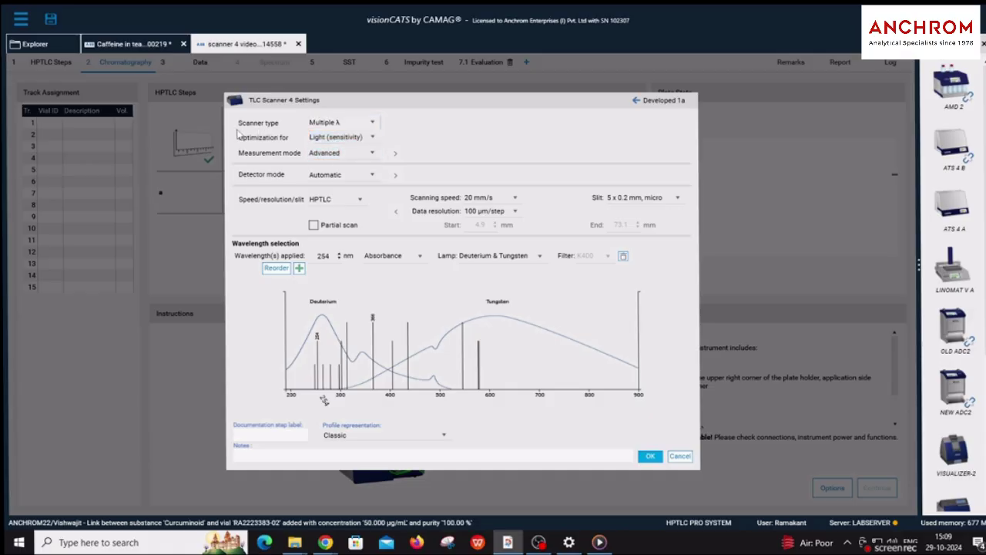
Step: Set the measurement mode to Absorbance and try the Deuterium lamp
{"action": "left_click", "coordinate": [337, 153]}
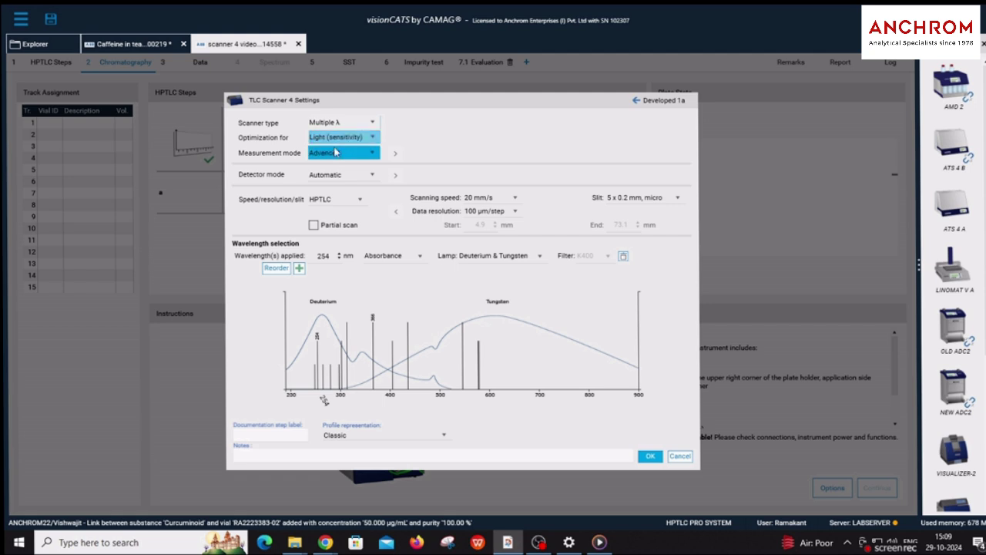
{"action": "left_click", "coordinate": [329, 168]}
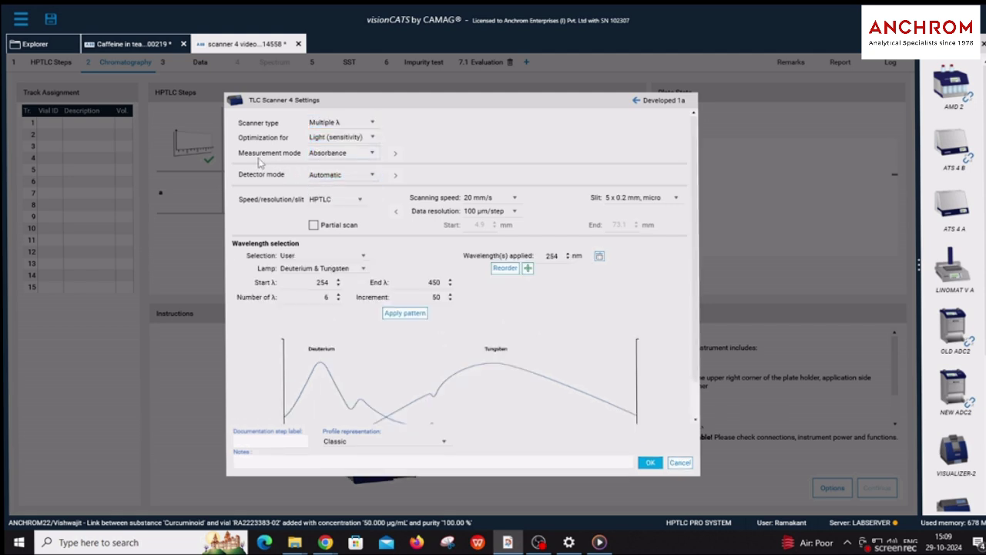
{"action": "left_click", "coordinate": [294, 269]}
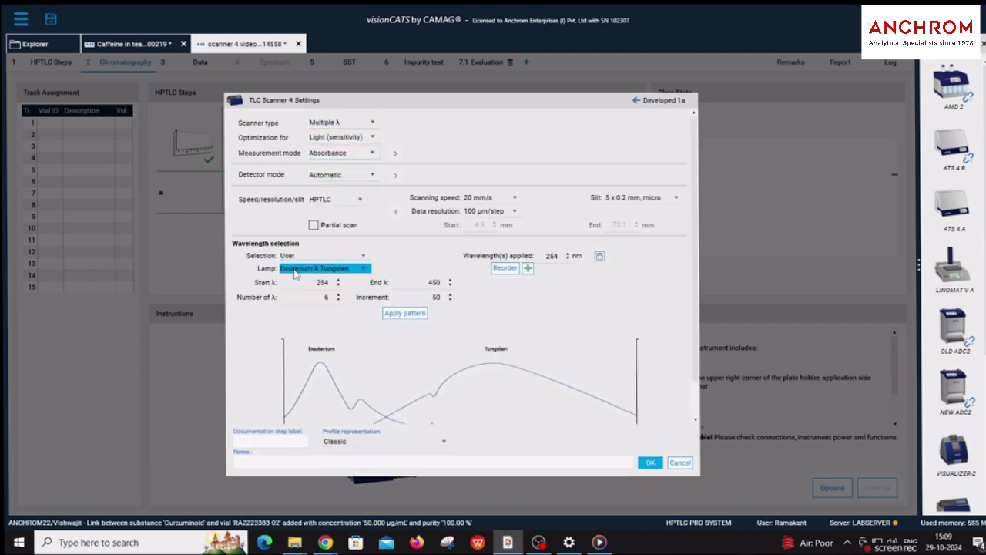
{"action": "left_click", "coordinate": [298, 287]}
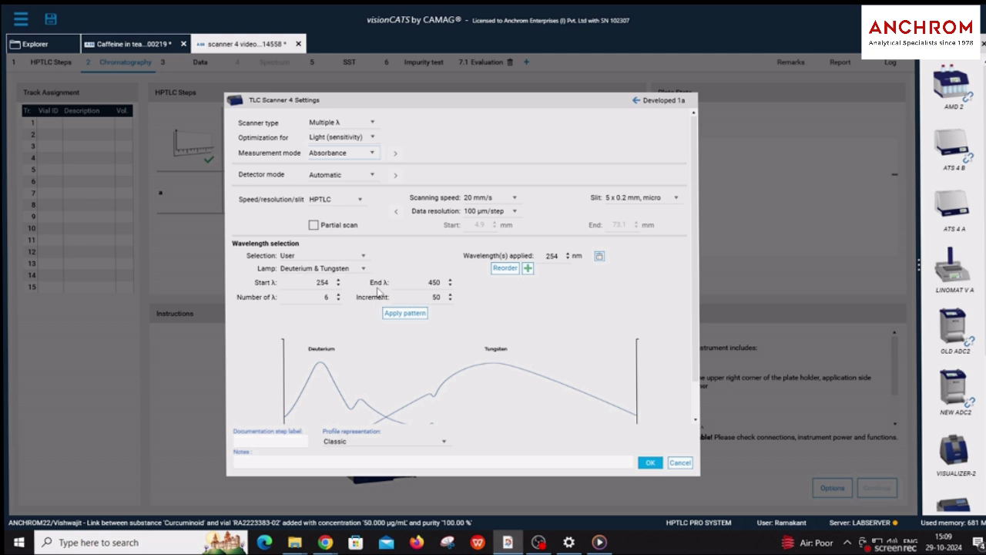
{"action": "left_click", "coordinate": [319, 268]}
{"action": "left_click", "coordinate": [320, 268]}
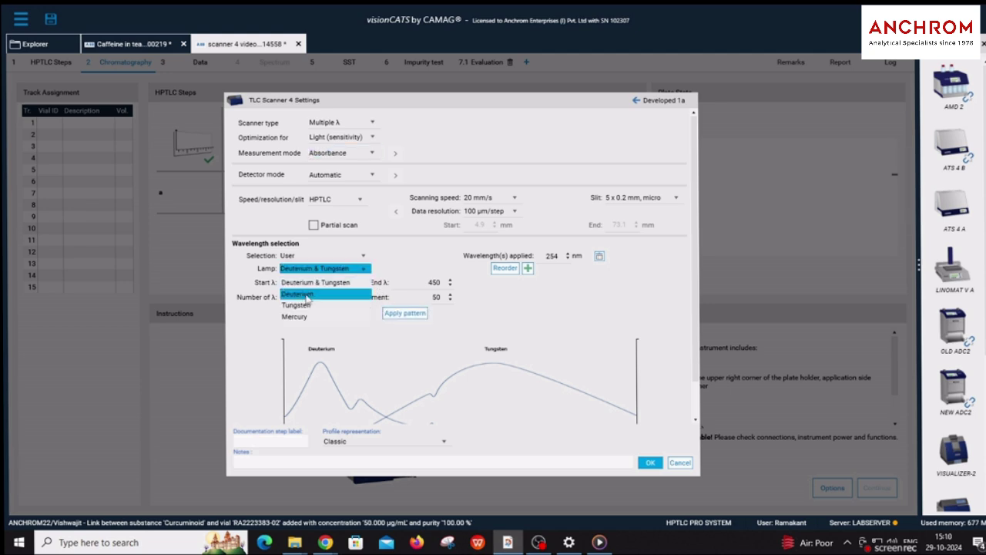
{"action": "left_click", "coordinate": [308, 295]}
Step: Switch the lamp to Tungsten with the wavelength range running 371 to 900 nm
{"action": "double_click", "coordinate": [316, 282]}
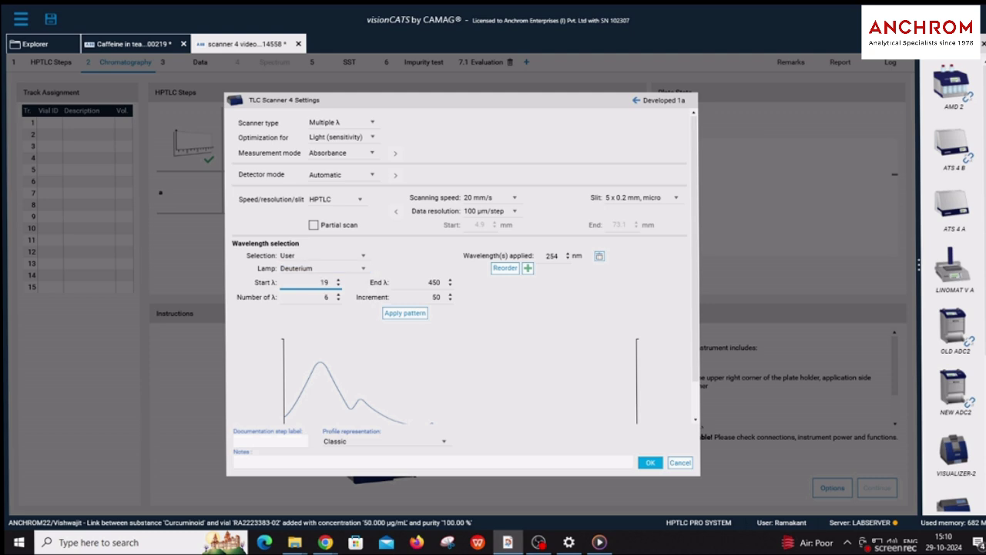
{"action": "double_click", "coordinate": [425, 282]}
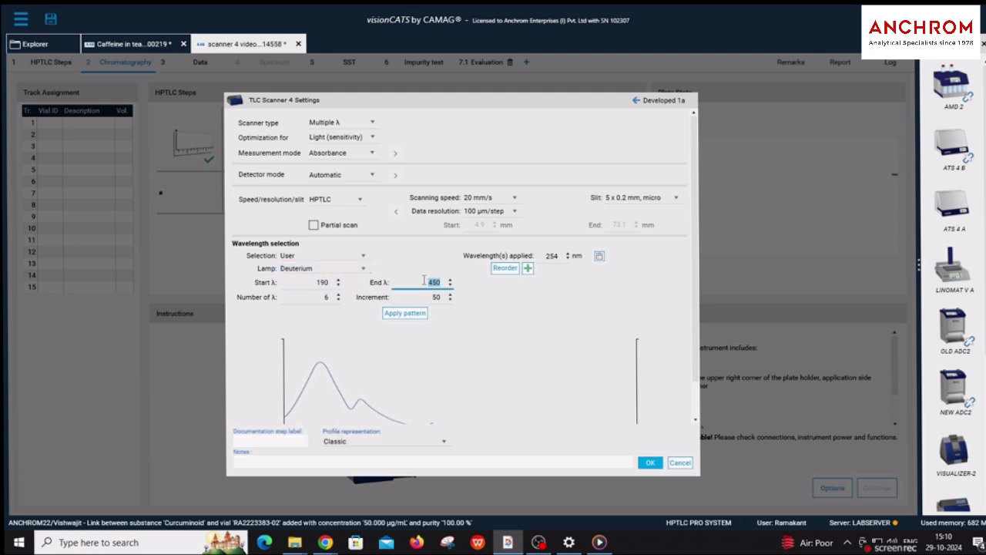
{"action": "left_click", "coordinate": [319, 268]}
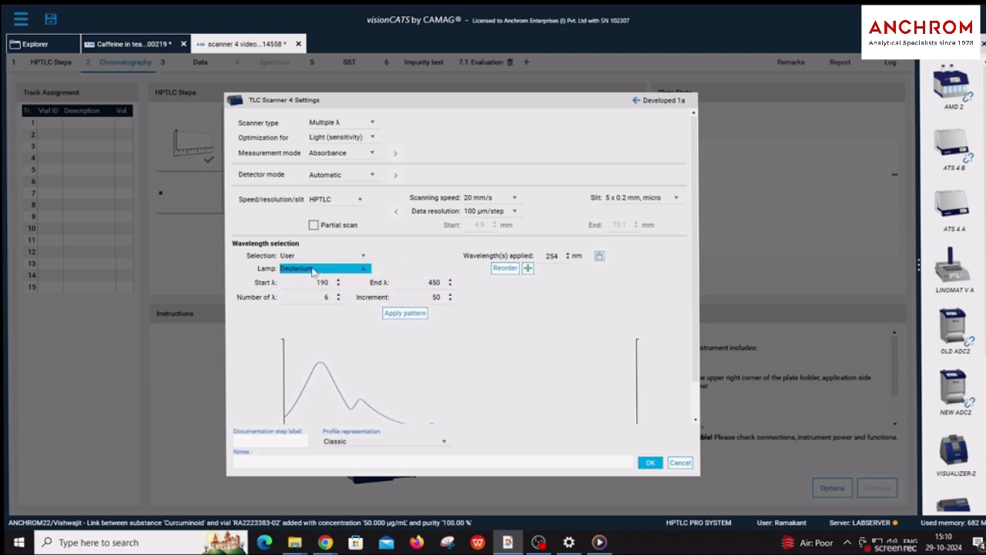
{"action": "left_click", "coordinate": [320, 268]}
{"action": "left_click", "coordinate": [307, 296]}
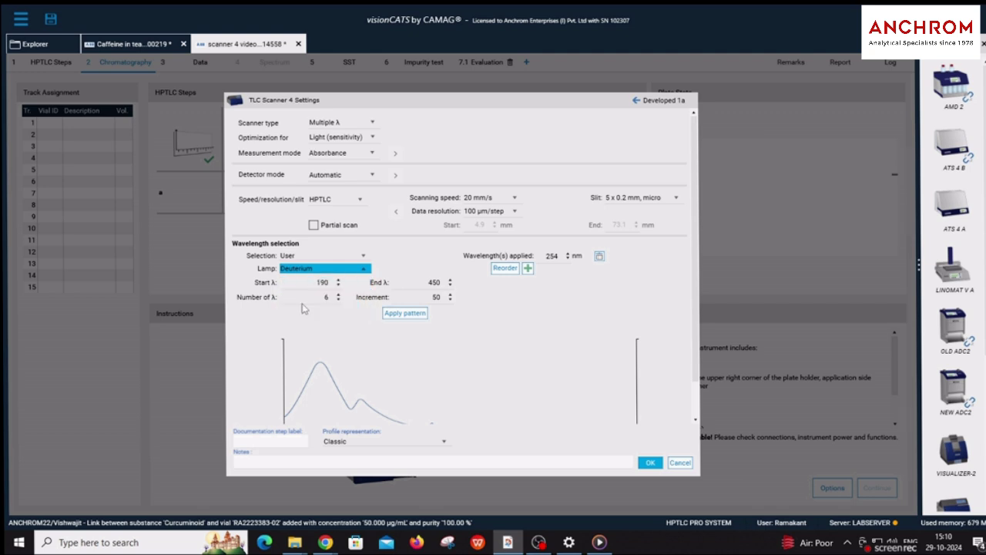
{"action": "double_click", "coordinate": [435, 287]}
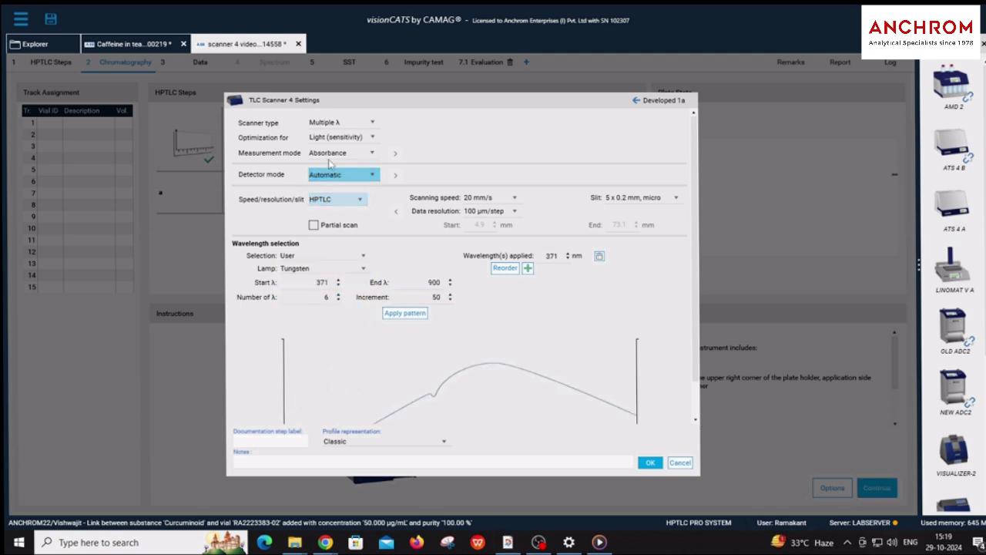
Step: Switch the measurement mode to Advanced and add more wavelength rows
{"action": "left_click", "coordinate": [344, 153]}
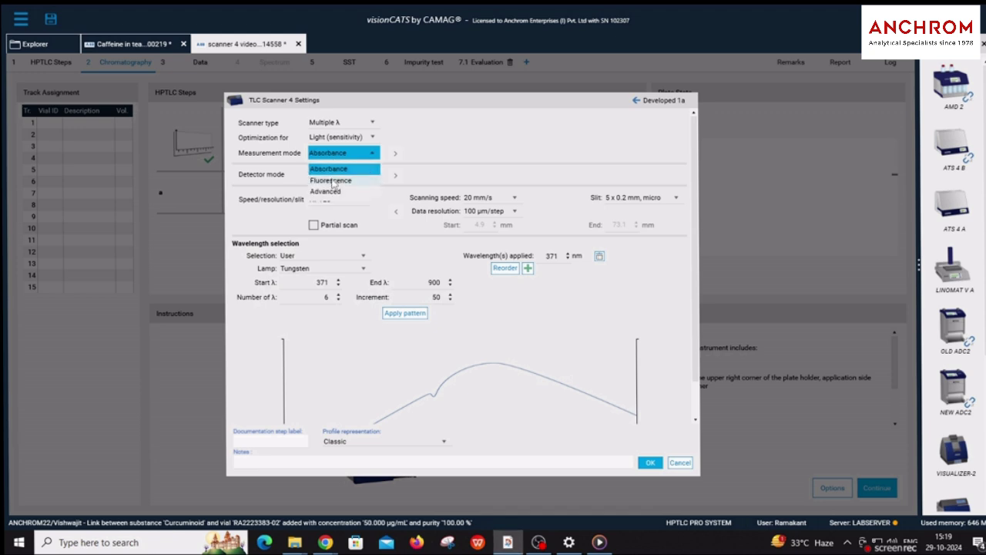
{"action": "left_click", "coordinate": [334, 176]}
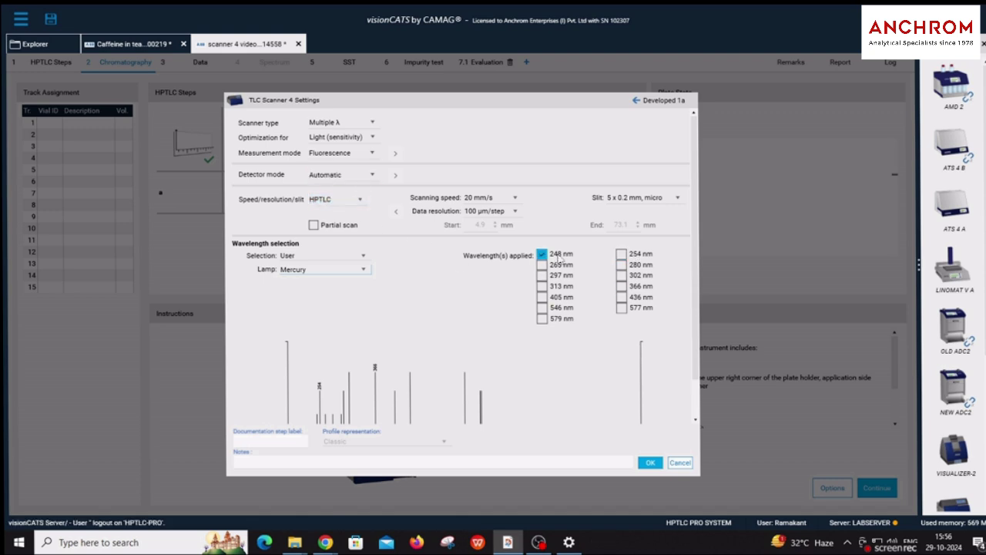
{"action": "left_click", "coordinate": [542, 265]}
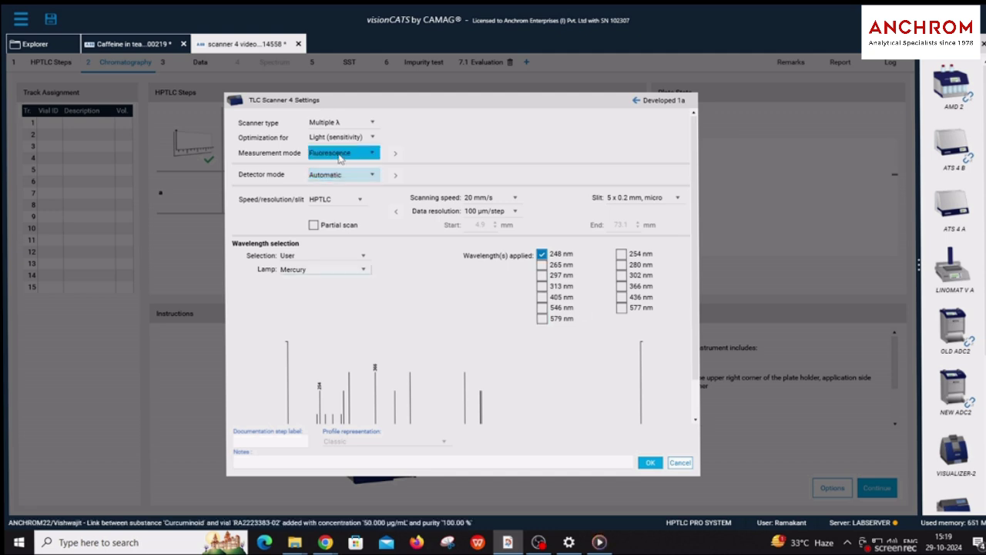
{"action": "left_click", "coordinate": [343, 152]}
{"action": "left_click", "coordinate": [332, 192]}
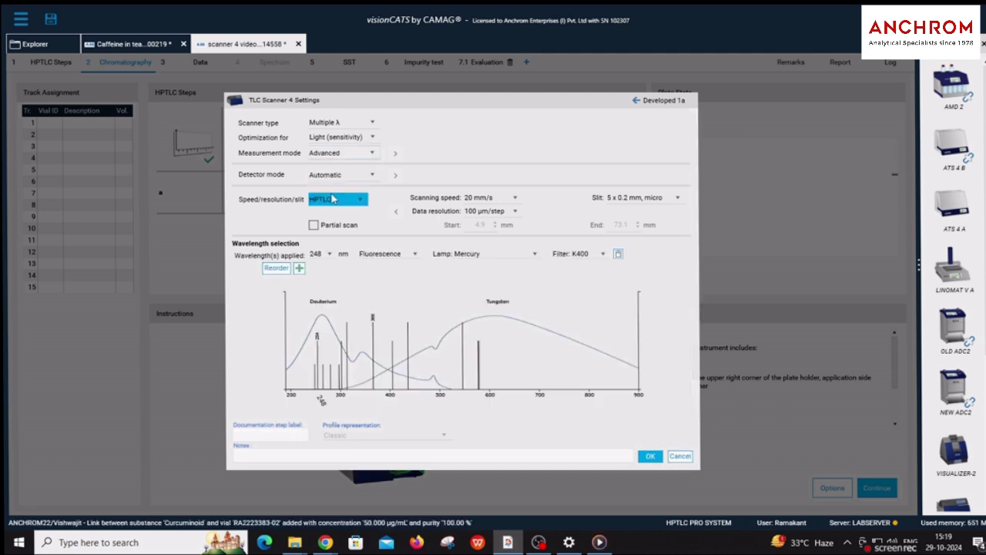
{"action": "left_click", "coordinate": [298, 267]}
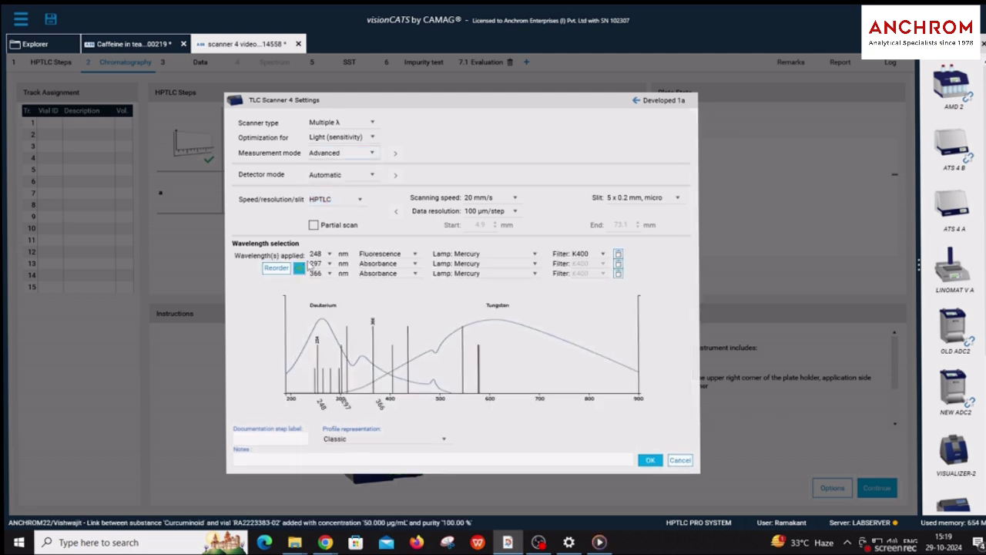
Step: Assign Deuterium to 248 nm, Tungsten to the second row and Mercury to the third
{"action": "left_click", "coordinate": [471, 253]}
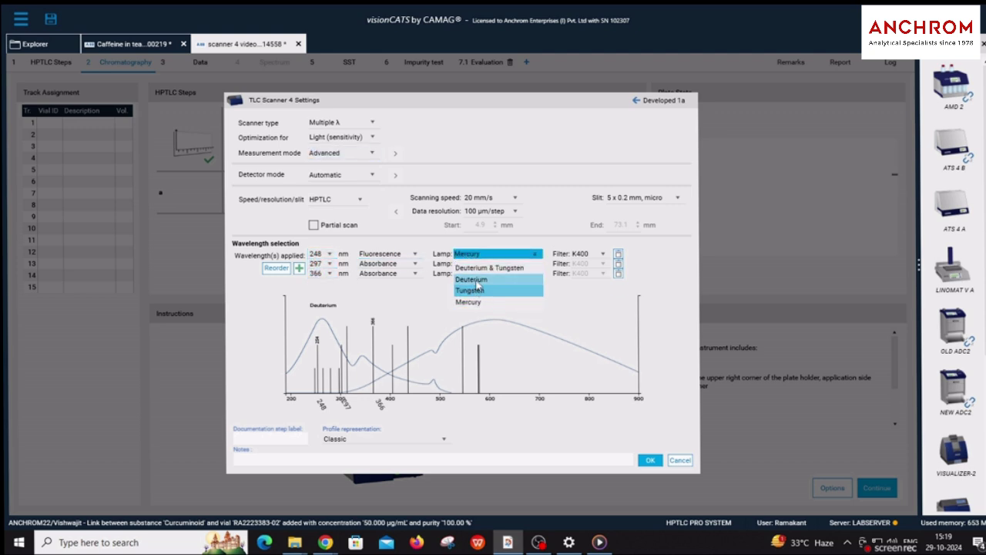
{"action": "left_click", "coordinate": [475, 280]}
{"action": "left_click", "coordinate": [474, 266]}
{"action": "left_click", "coordinate": [476, 292]}
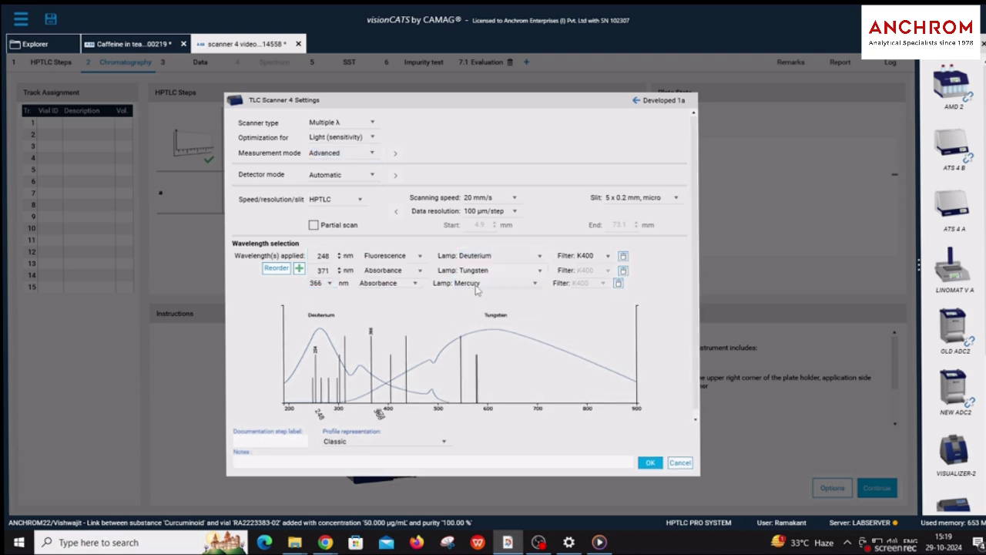
{"action": "left_click", "coordinate": [476, 285]}
{"action": "left_click", "coordinate": [479, 337]}
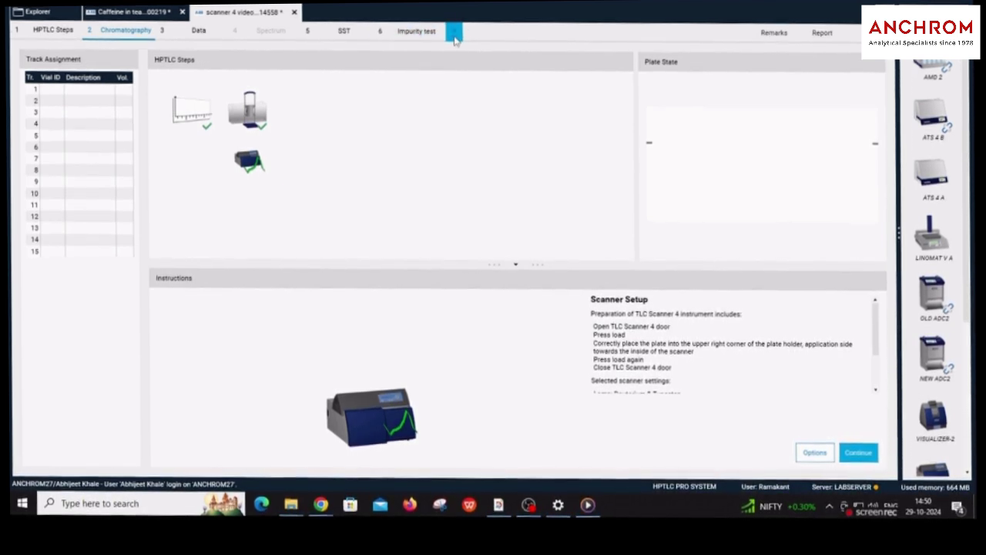
Step: Add evaluation step 7.1 with caffeine as the first substance plus two empty substance columns
{"action": "left_click", "coordinate": [455, 36]}
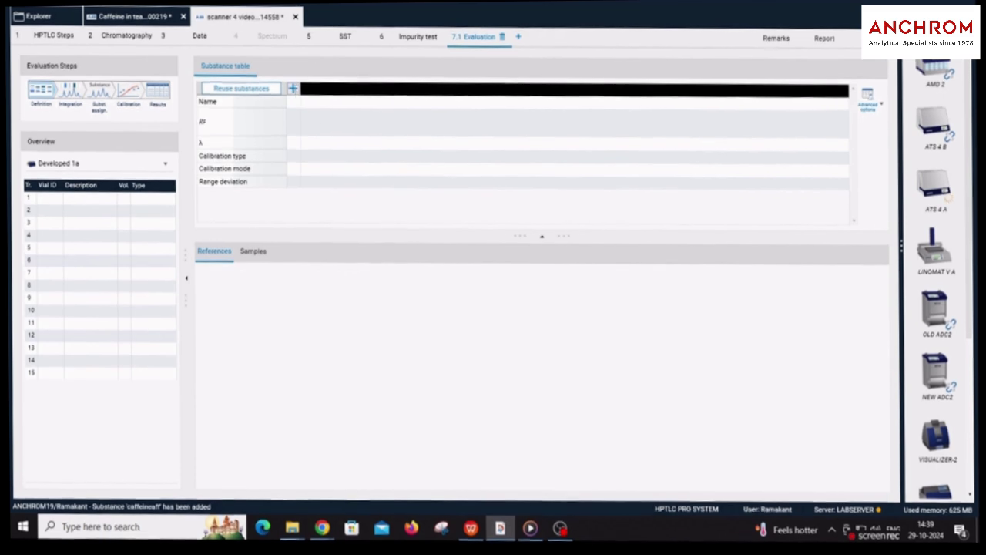
{"action": "left_click", "coordinate": [292, 86]}
{"action": "left_click", "coordinate": [305, 101]}
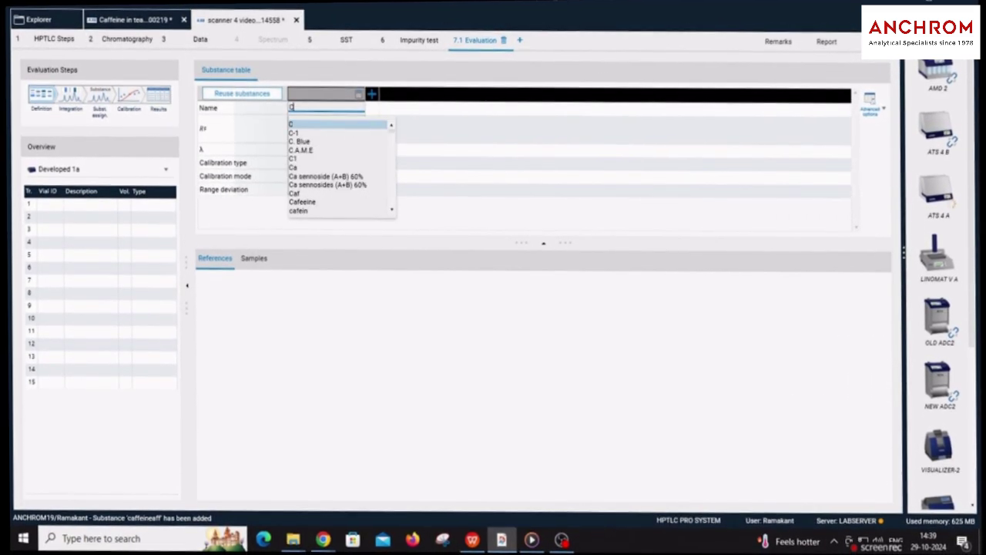
{"action": "type", "text": "Caff"}
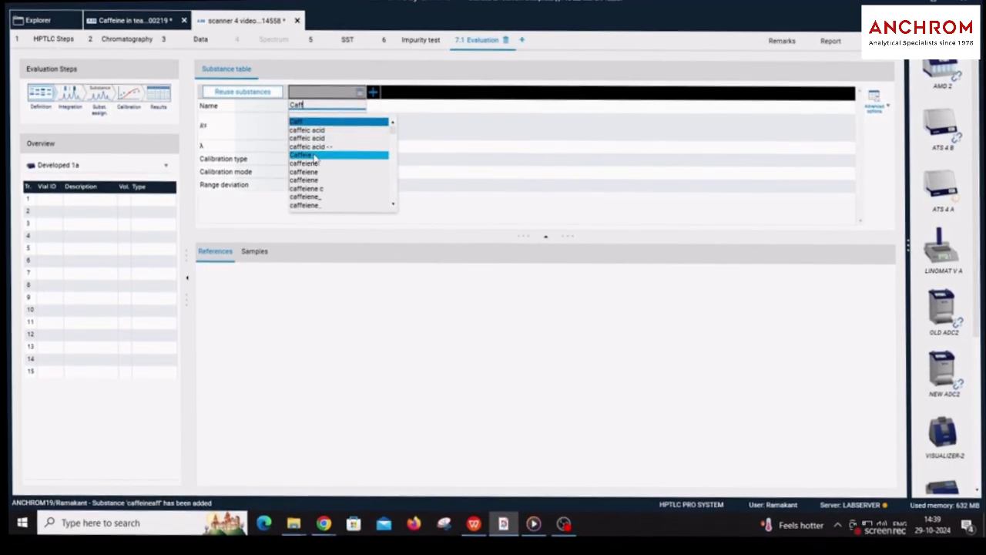
{"action": "left_click", "coordinate": [374, 94]}
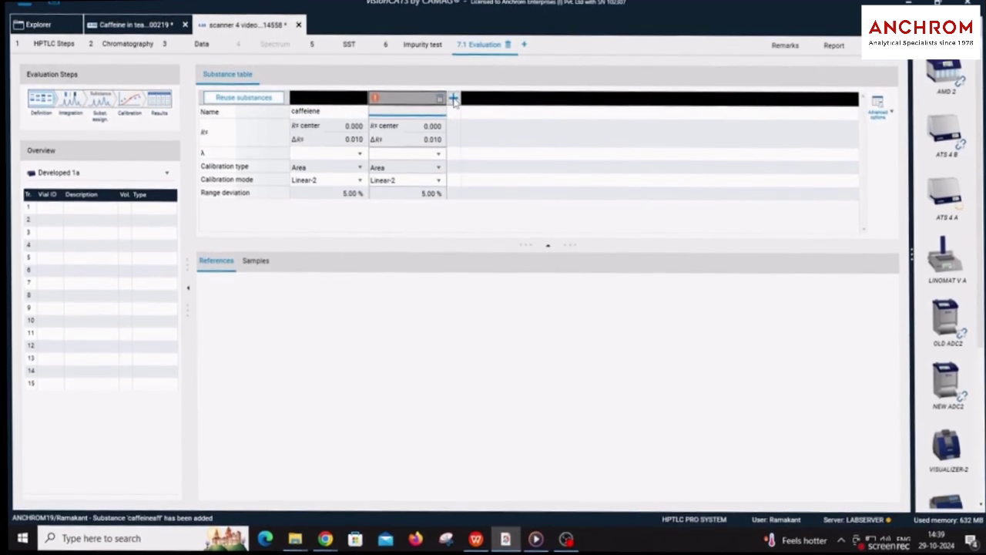
{"action": "left_click", "coordinate": [453, 99]}
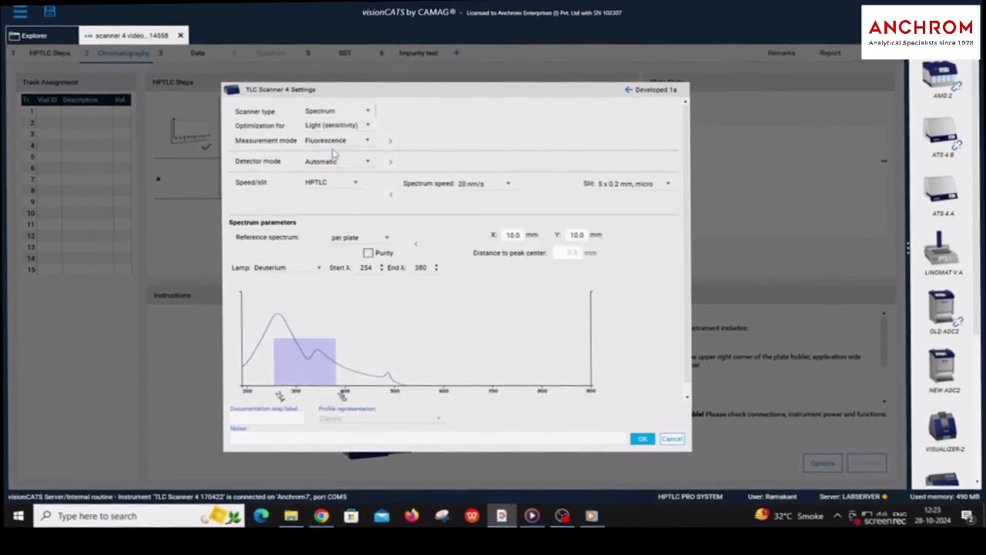
Step: Set the spectrum scan's optimization to Resolution and measurement mode to Absorbance
{"action": "left_click", "coordinate": [337, 125]}
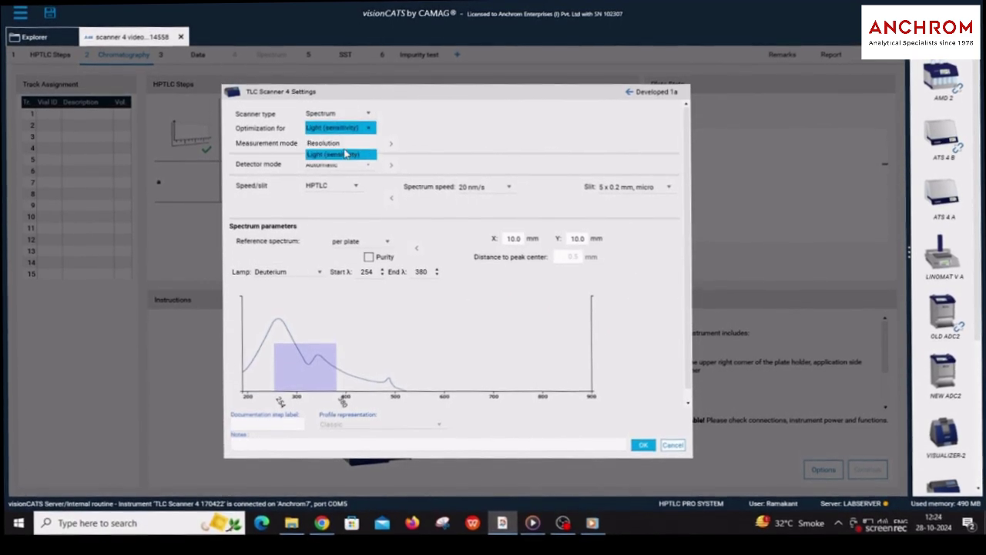
{"action": "left_click", "coordinate": [323, 143]}
{"action": "left_click", "coordinate": [337, 143]}
{"action": "left_click", "coordinate": [337, 155]}
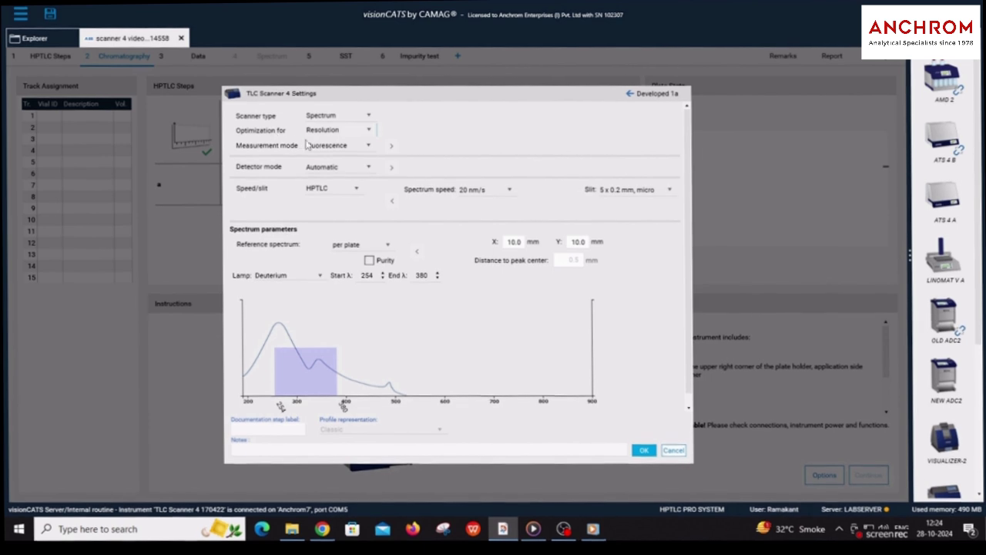
{"action": "left_click", "coordinate": [307, 145]}
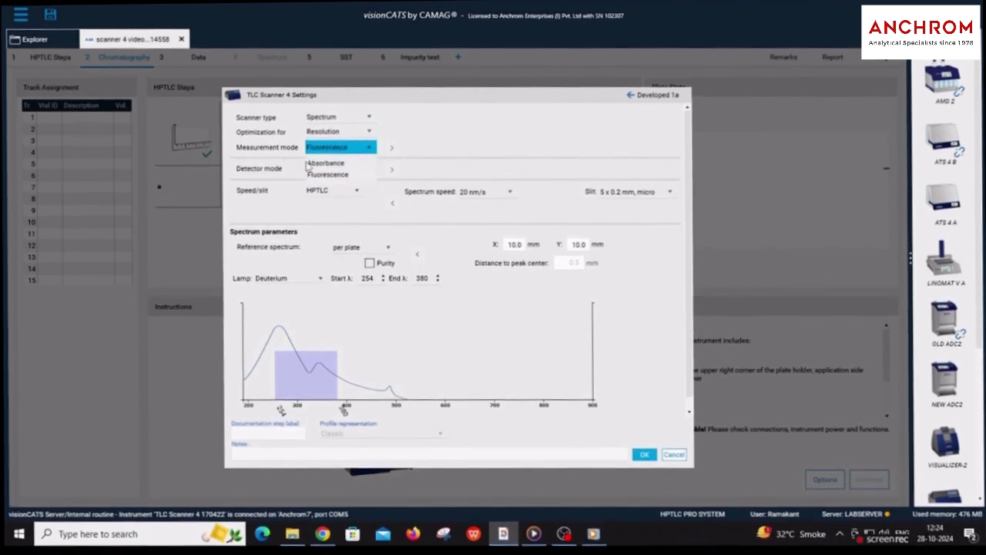
{"action": "left_click", "coordinate": [324, 174]}
{"action": "left_click", "coordinate": [336, 147]}
{"action": "left_click", "coordinate": [324, 163]}
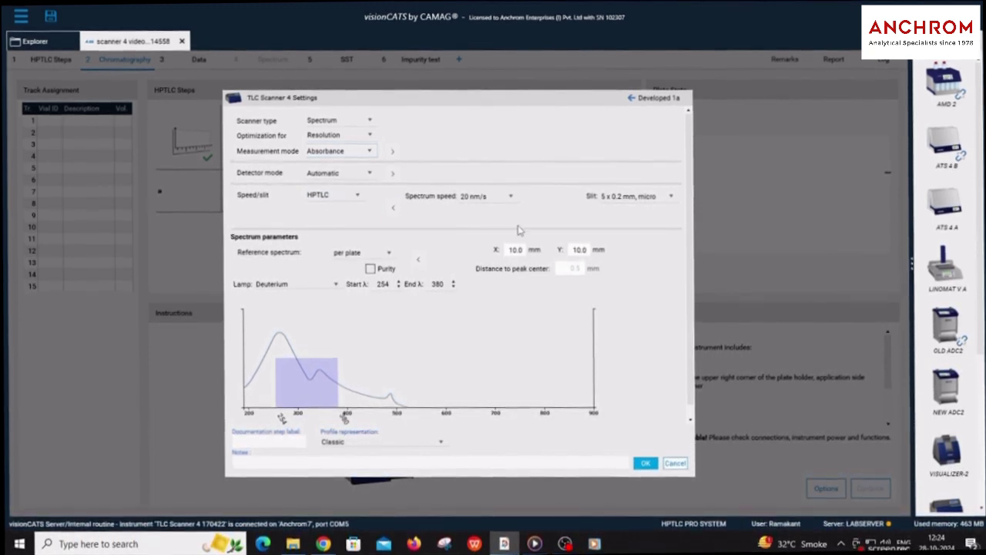
Step: Check the spectrum speed setting and keep the 5 x 0.2 mm, micro slit
{"action": "left_click", "coordinate": [487, 198]}
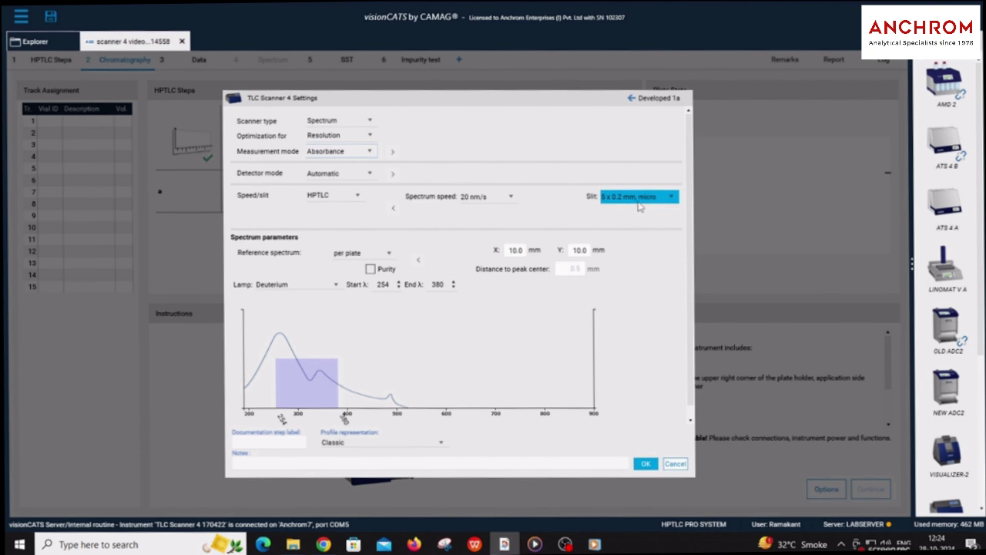
{"action": "left_click", "coordinate": [639, 197]}
{"action": "scroll", "coordinate": [634, 245], "scroll_direction": "down", "scroll_amount": 3}
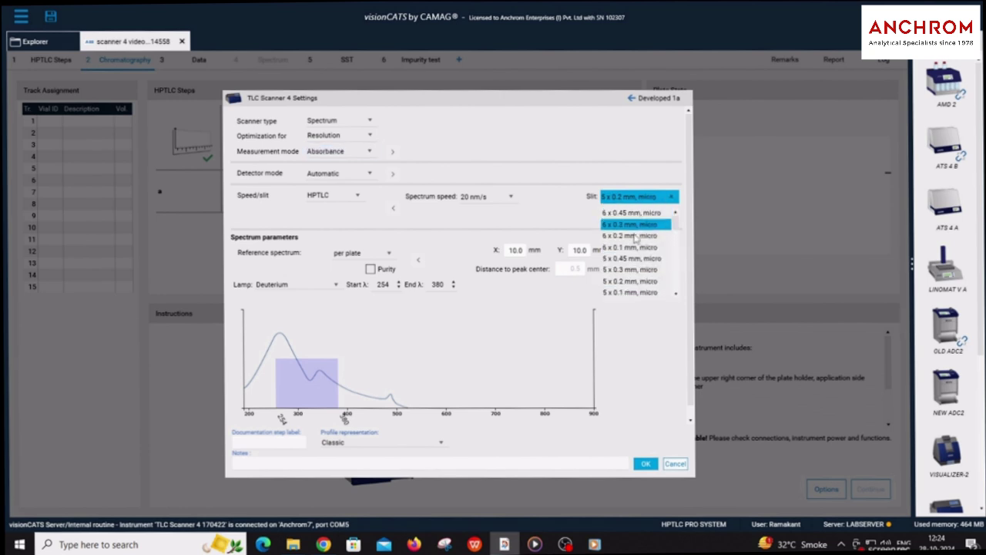
{"action": "scroll", "coordinate": [633, 245], "scroll_direction": "up", "scroll_amount": 5}
{"action": "left_click", "coordinate": [467, 233]}
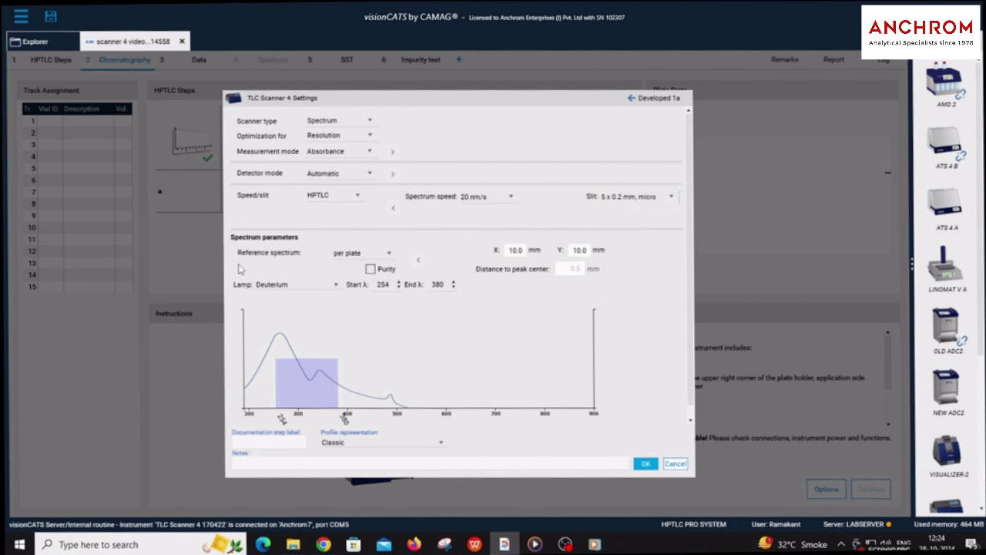
Step: Keep the reference spectrum per plate and leave the spectrum lamp on Deuterium
{"action": "left_click", "coordinate": [362, 254]}
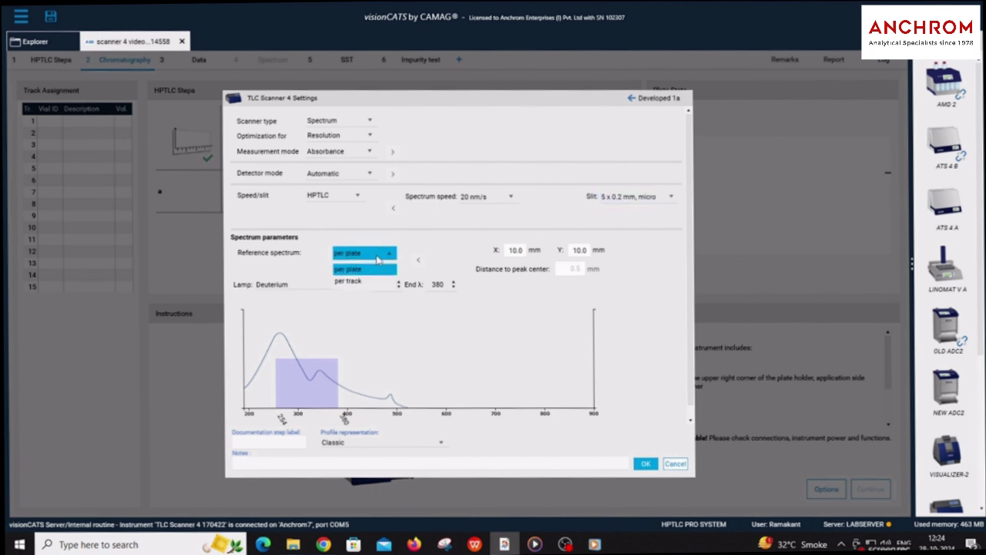
{"action": "left_click", "coordinate": [367, 274]}
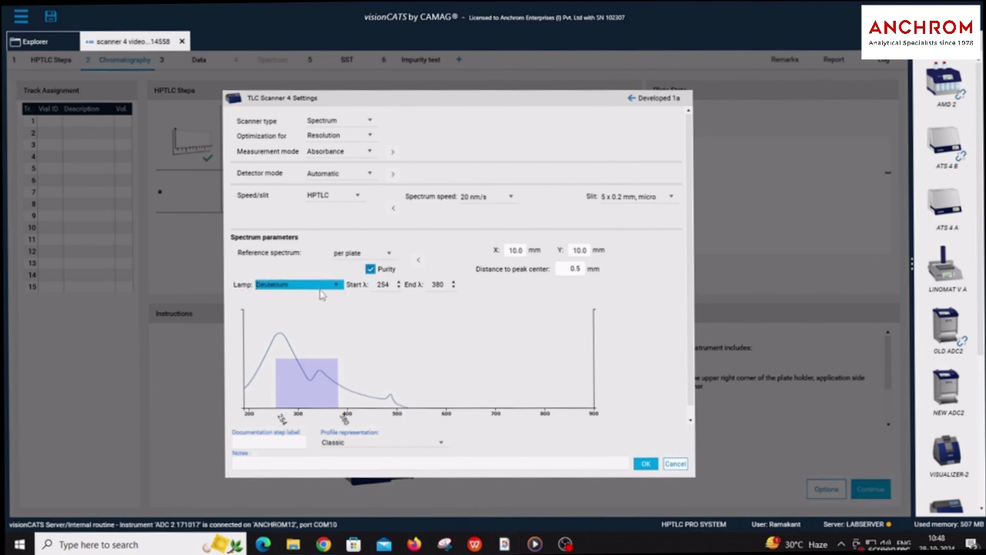
{"action": "left_click", "coordinate": [318, 286]}
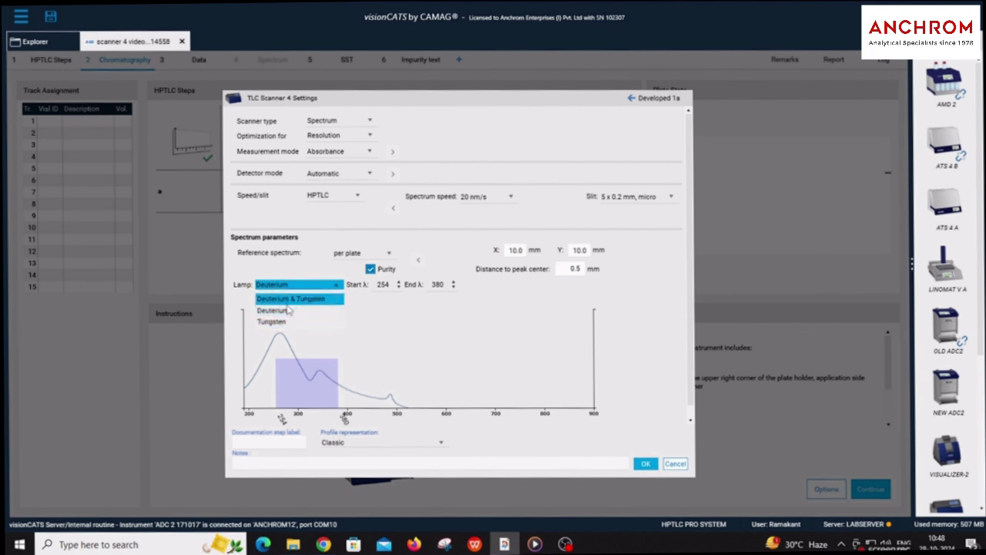
{"action": "left_click", "coordinate": [390, 331]}
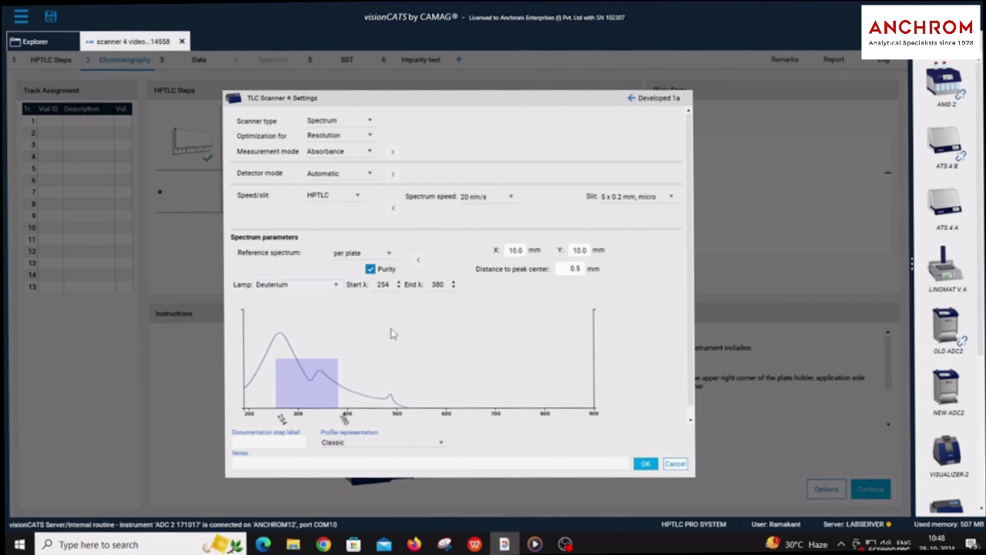
{"action": "left_click", "coordinate": [311, 285]}
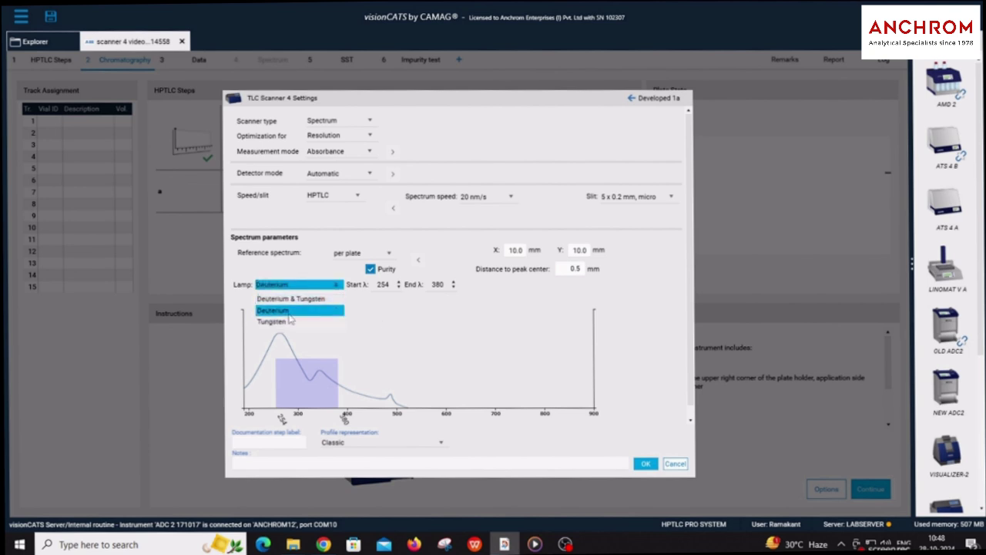
Step: With the Deuterium lamp, set the scan range to start at 190 nm and end at 400 nm
{"action": "left_click", "coordinate": [386, 289]}
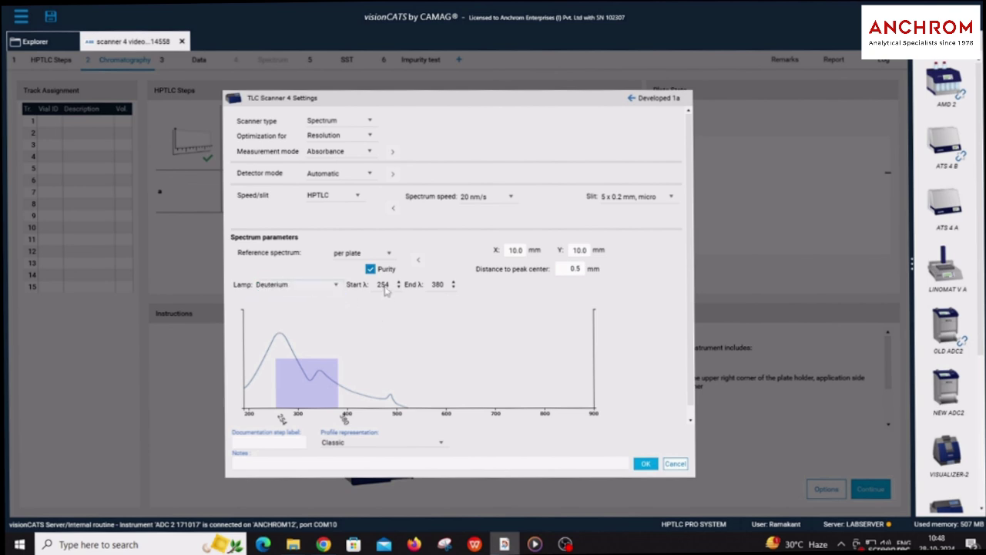
{"action": "double_click", "coordinate": [383, 284]}
{"action": "type", "text": "190"}
{"action": "double_click", "coordinate": [437, 285]}
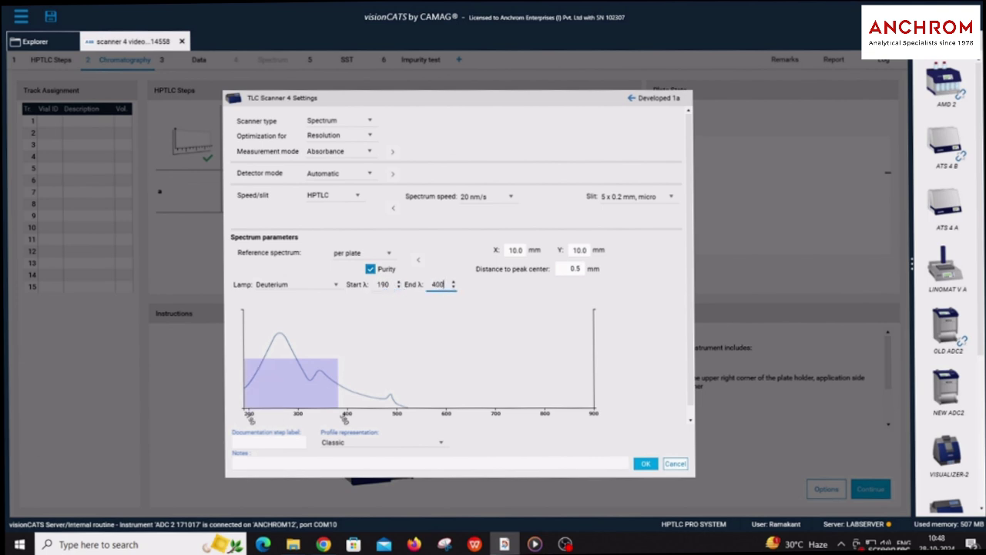
{"action": "left_click", "coordinate": [324, 284]}
{"action": "left_click", "coordinate": [336, 315]}
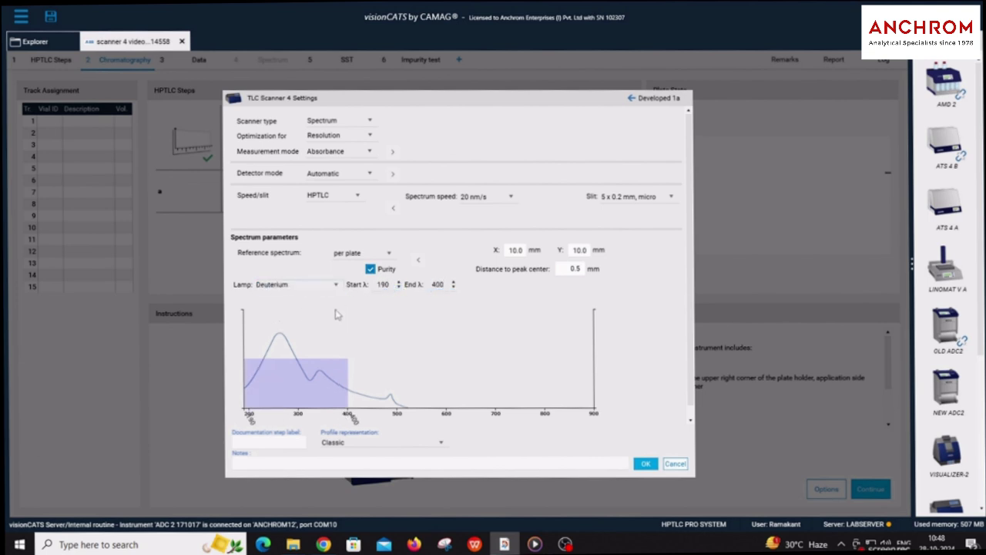
Step: Try a 400–800 nm wavelength range with the Tungsten lamp
{"action": "double_click", "coordinate": [384, 285]}
{"action": "type", "text": "400"}
{"action": "double_click", "coordinate": [437, 285]}
{"action": "type", "text": "800"}
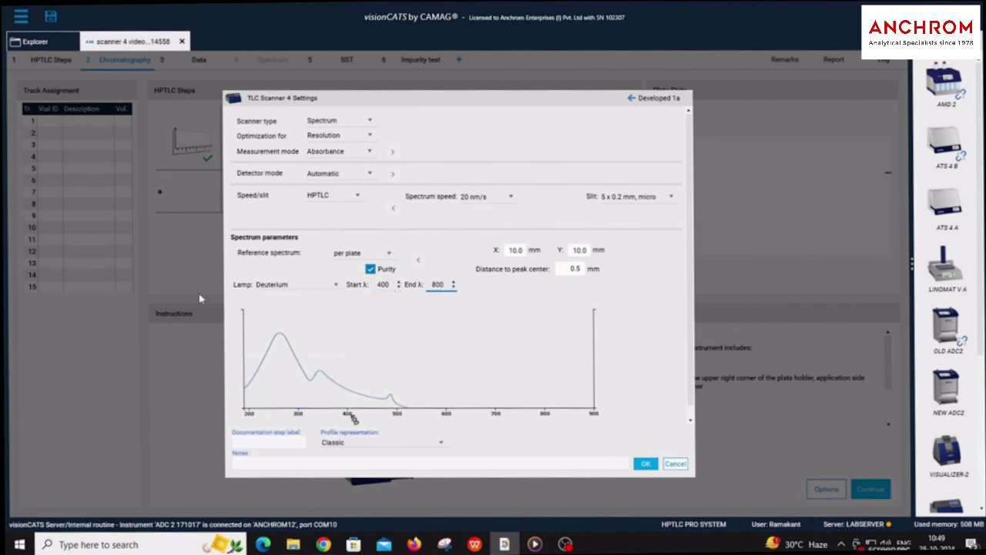
{"action": "left_click", "coordinate": [332, 284]}
{"action": "left_click", "coordinate": [339, 313]}
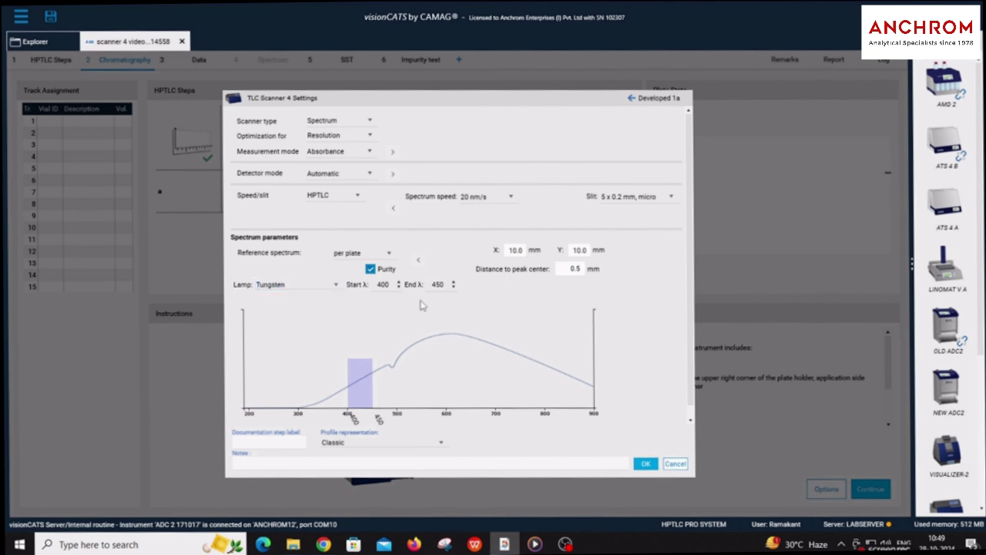
Step: Try a 190–900 nm wavelength range with the Deuterium & Tungsten lamp
{"action": "double_click", "coordinate": [381, 285]}
{"action": "type", "text": "190"}
{"action": "double_click", "coordinate": [438, 285]}
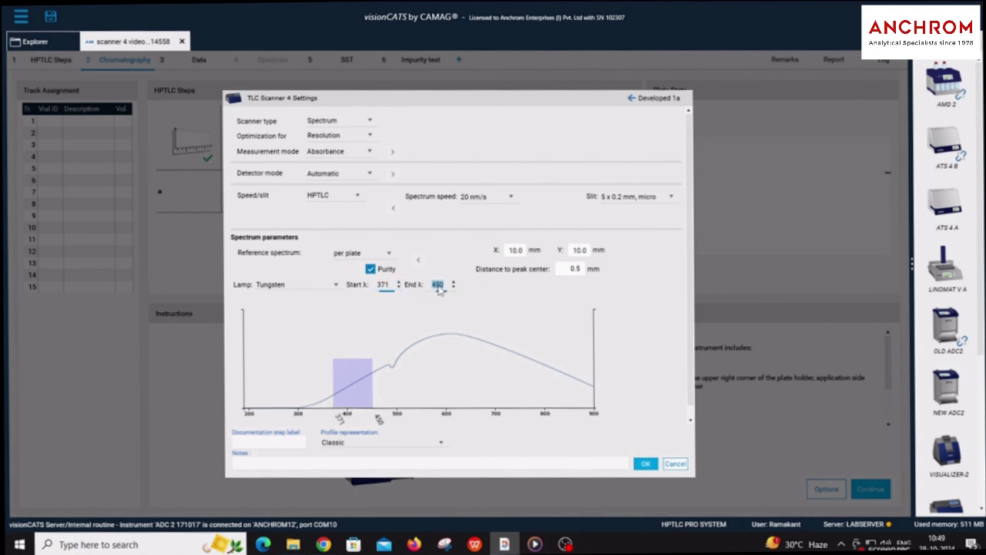
{"action": "type", "text": "900"}
{"action": "left_click", "coordinate": [308, 284]}
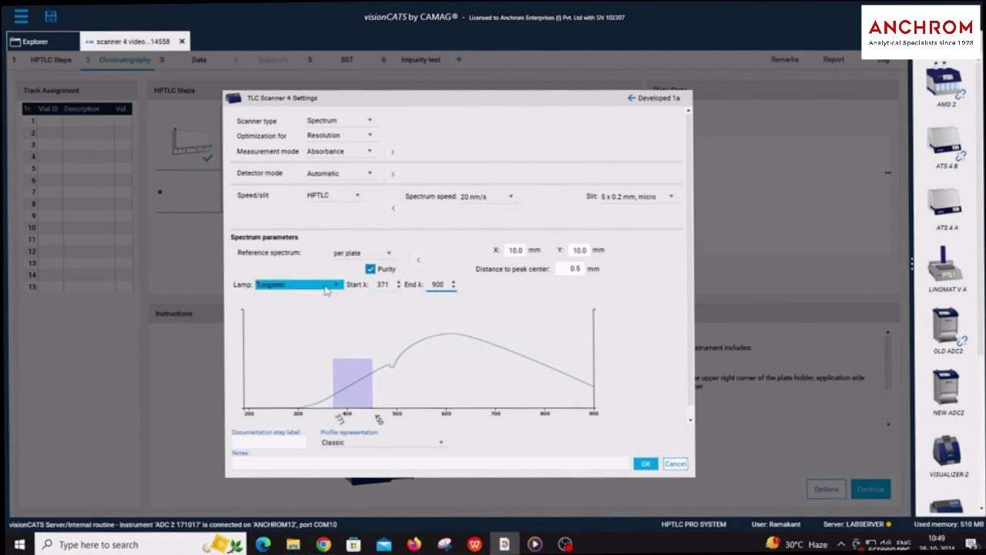
{"action": "left_click", "coordinate": [289, 302]}
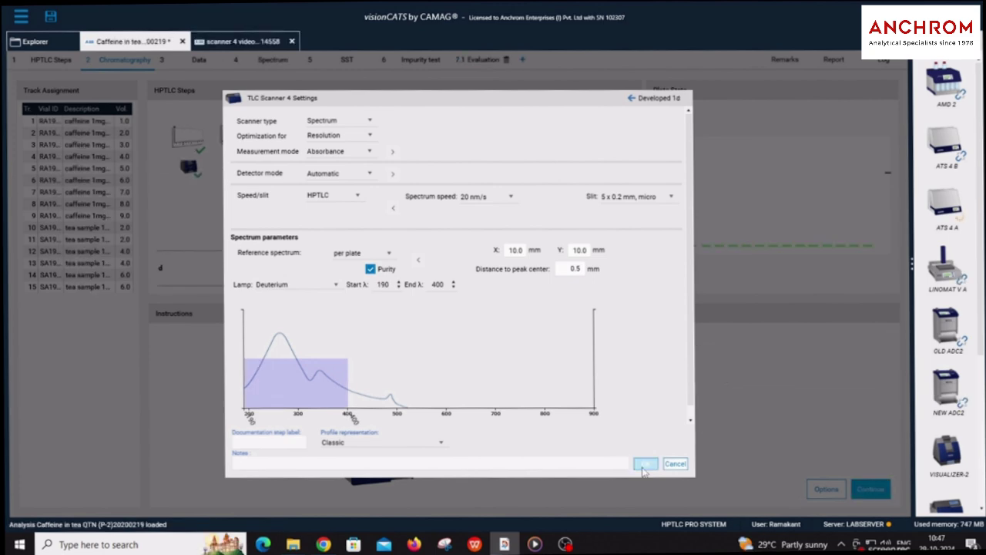
Step: Confirm the TLC Scanner 4 settings and advance to the Spectrum step
{"action": "left_click", "coordinate": [644, 465]}
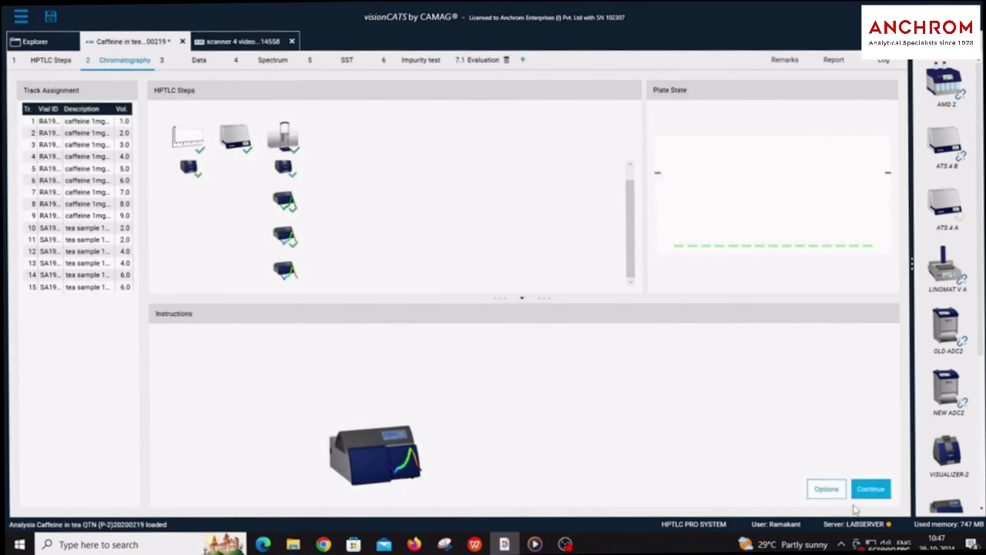
{"action": "left_click", "coordinate": [867, 485]}
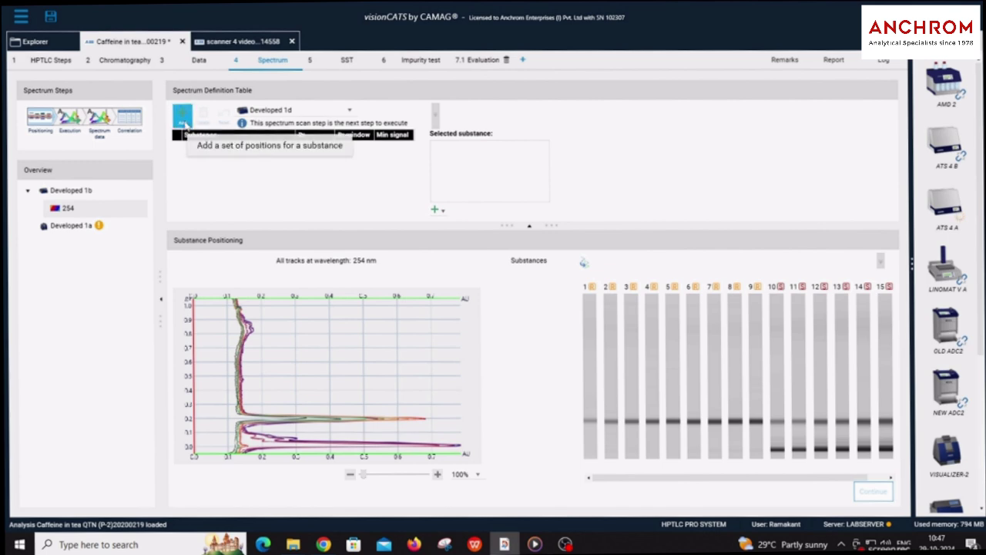
Step: Add caffeine at Rf 0.213 with a widened Rf window, then start the spectrum scan
{"action": "left_click", "coordinate": [183, 117]}
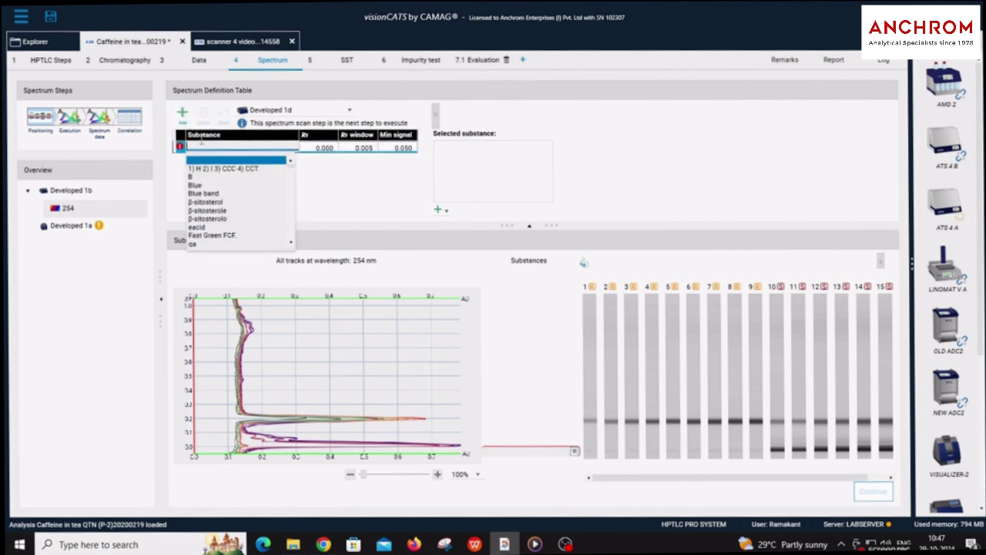
{"action": "left_click", "coordinate": [197, 243]}
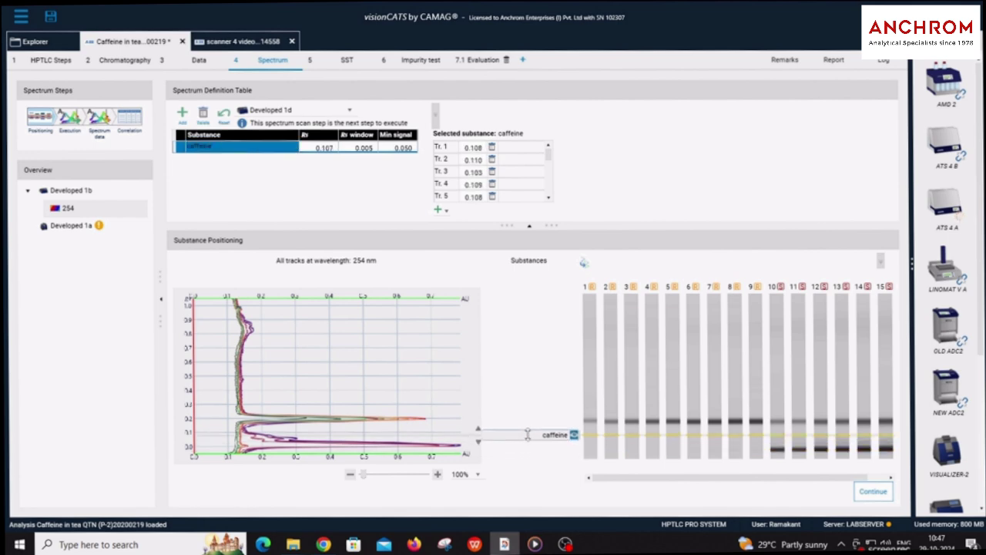
{"action": "left_click_drag", "start_coordinate": [527, 435], "coordinate": [527, 419]}
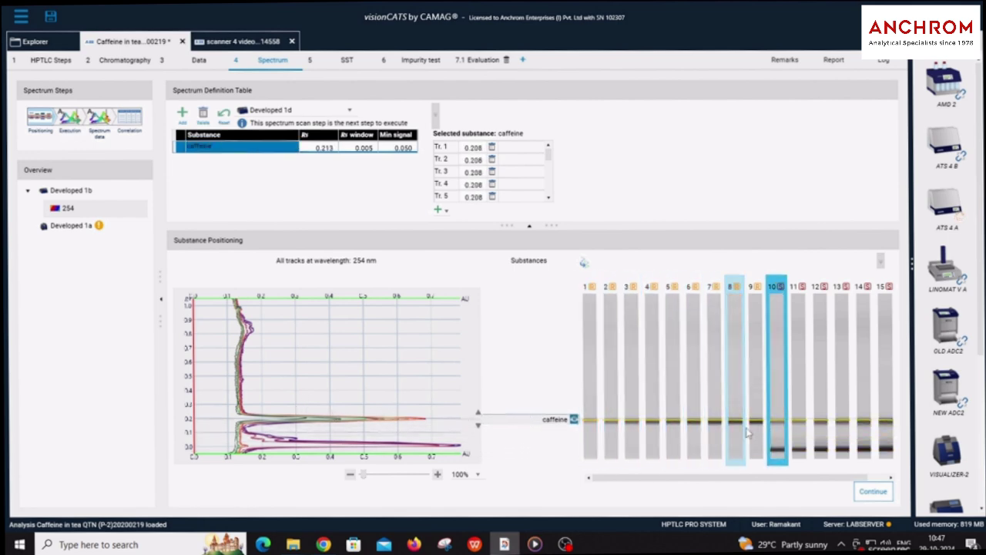
{"action": "left_click_drag", "start_coordinate": [477, 410], "coordinate": [479, 405]}
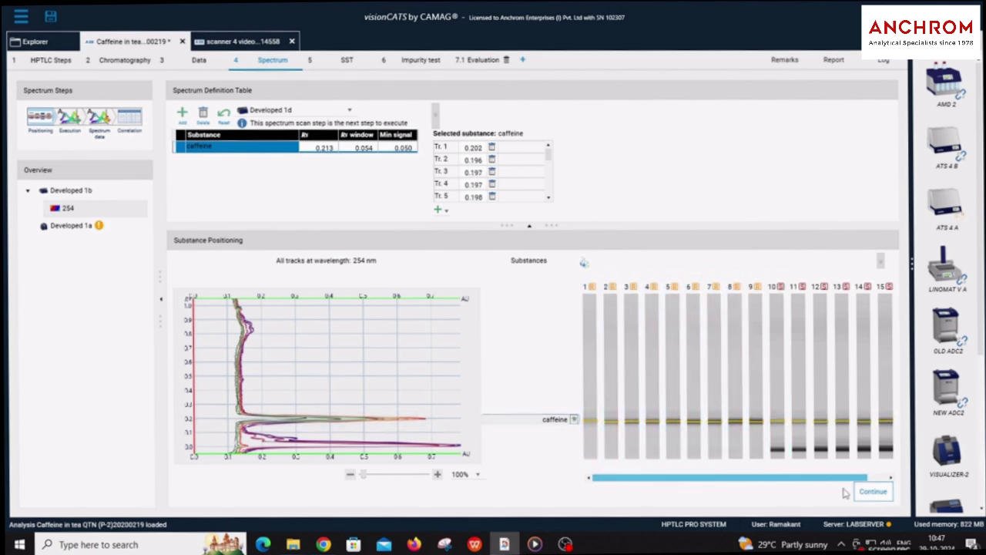
{"action": "left_click", "coordinate": [872, 493]}
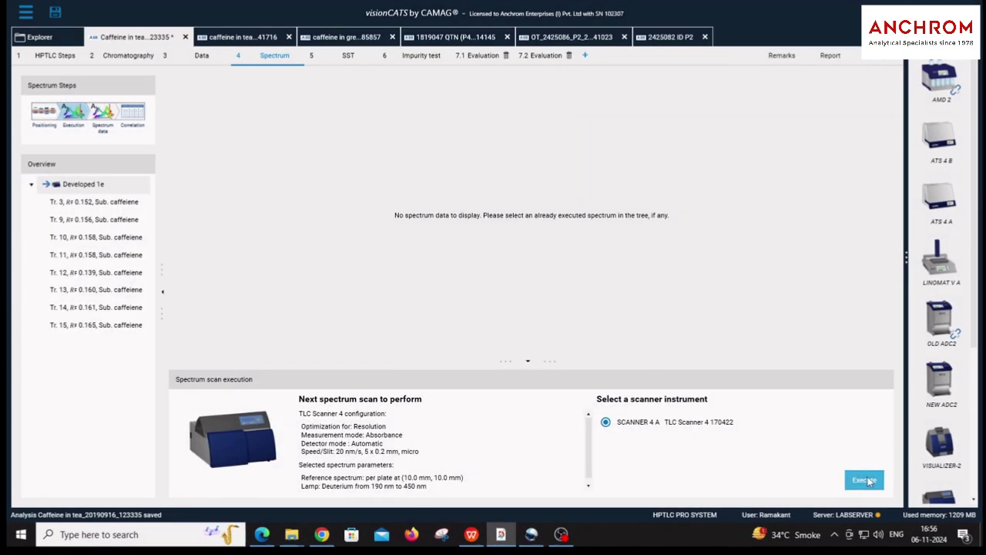
{"action": "left_click", "coordinate": [861, 478]}
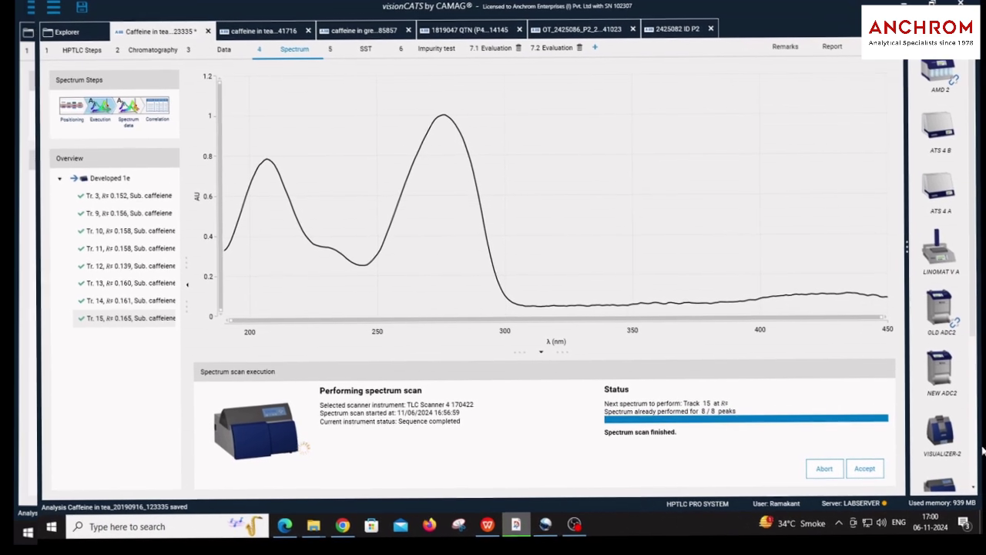
Step: Accept the finished spectrum scan to overlay the caffeine spectra
{"action": "left_click", "coordinate": [858, 475]}
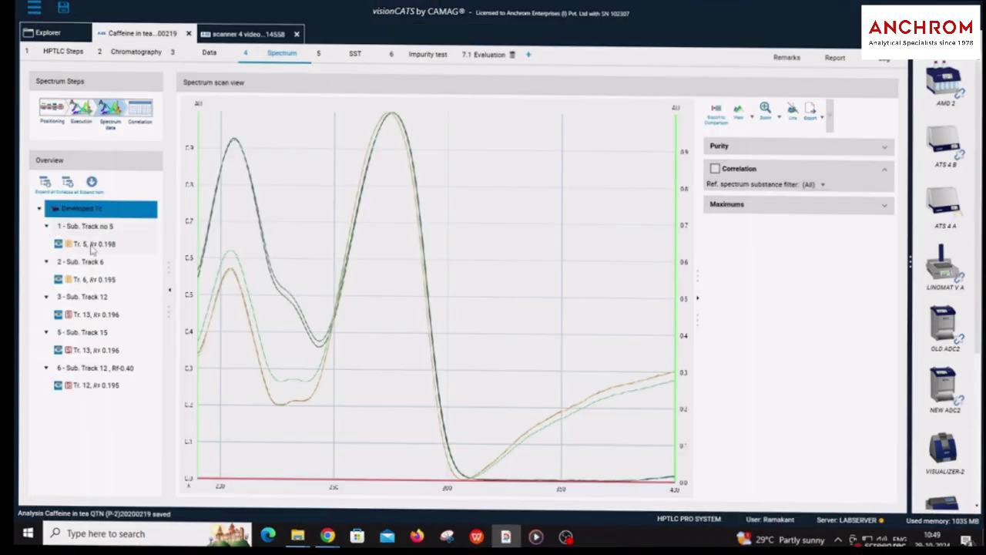
Step: Select the Tr. 13 spectrum and display its maxima at 204 and 274 nm
{"action": "left_click", "coordinate": [91, 244]}
{"action": "left_click", "coordinate": [96, 280]}
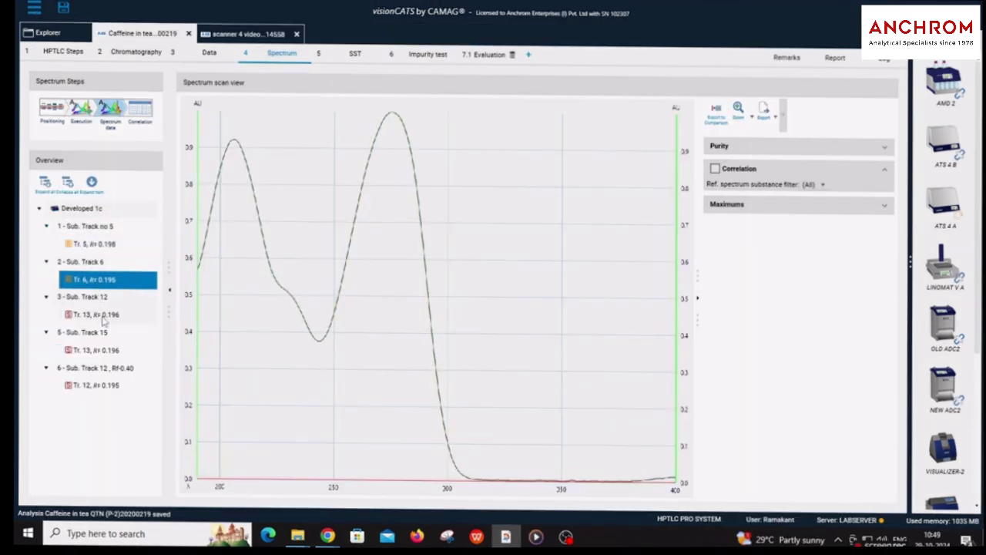
{"action": "left_click", "coordinate": [103, 316]}
{"action": "left_click", "coordinate": [726, 207]}
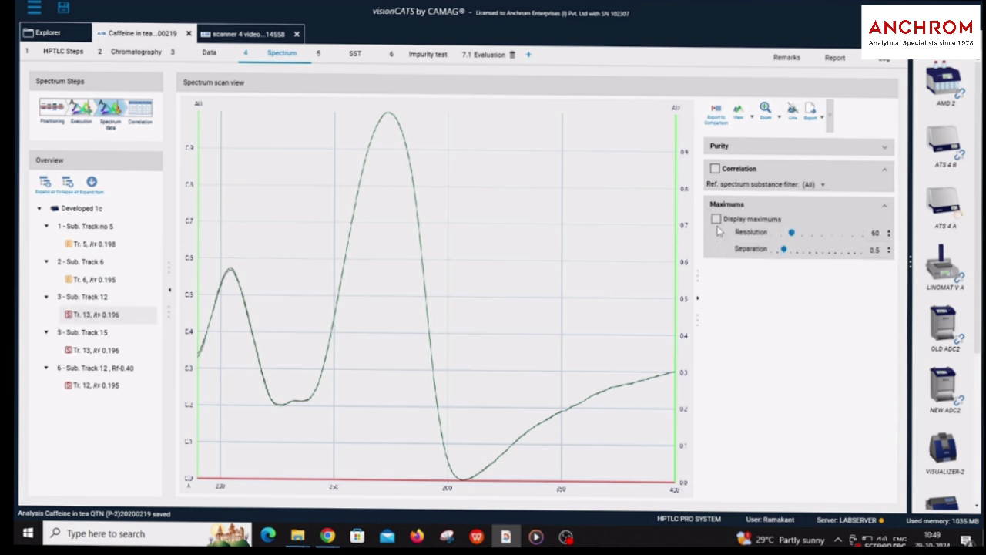
{"action": "left_click", "coordinate": [715, 219]}
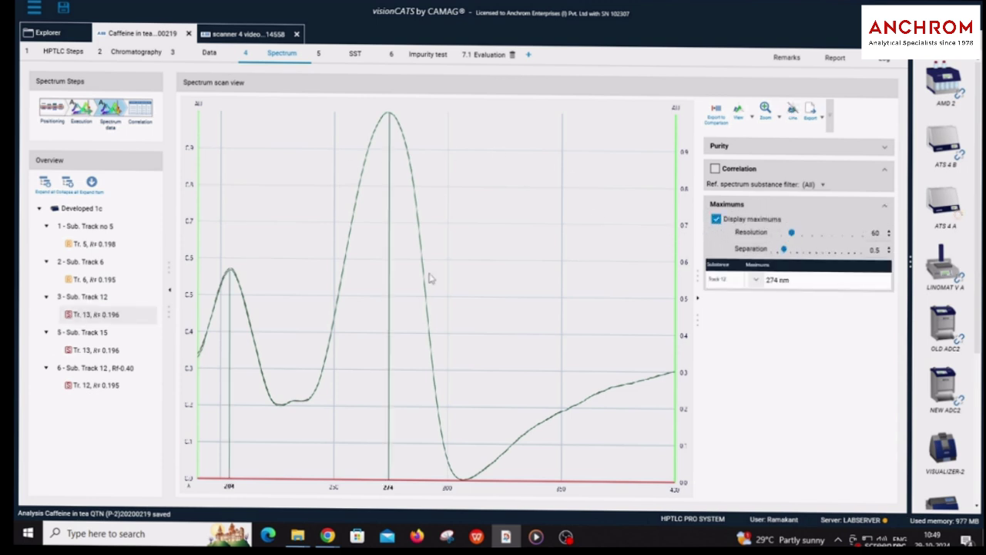
Step: Enable correlation against the Tr. 5 reference spectrum and expand the Purity results
{"action": "left_click", "coordinate": [715, 168]}
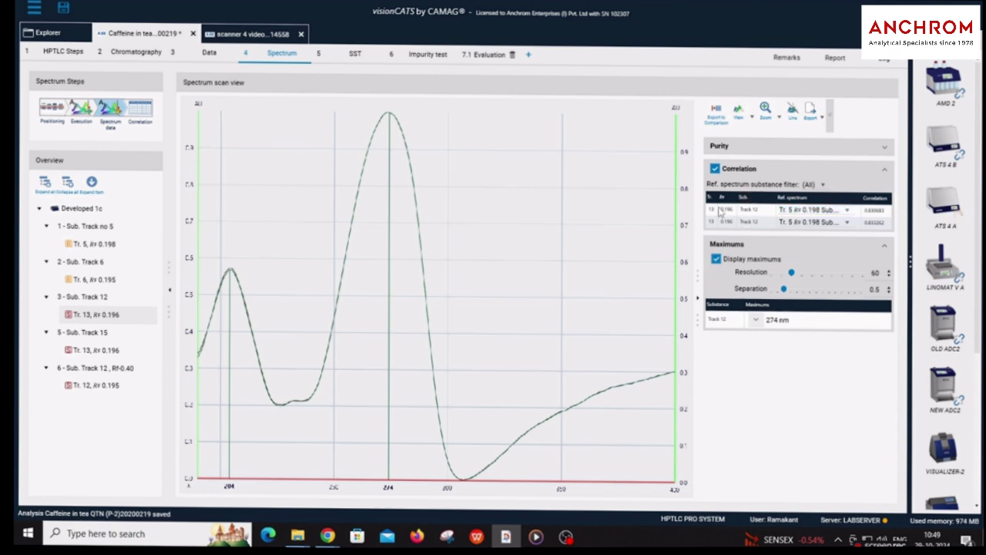
{"action": "left_click", "coordinate": [787, 213]}
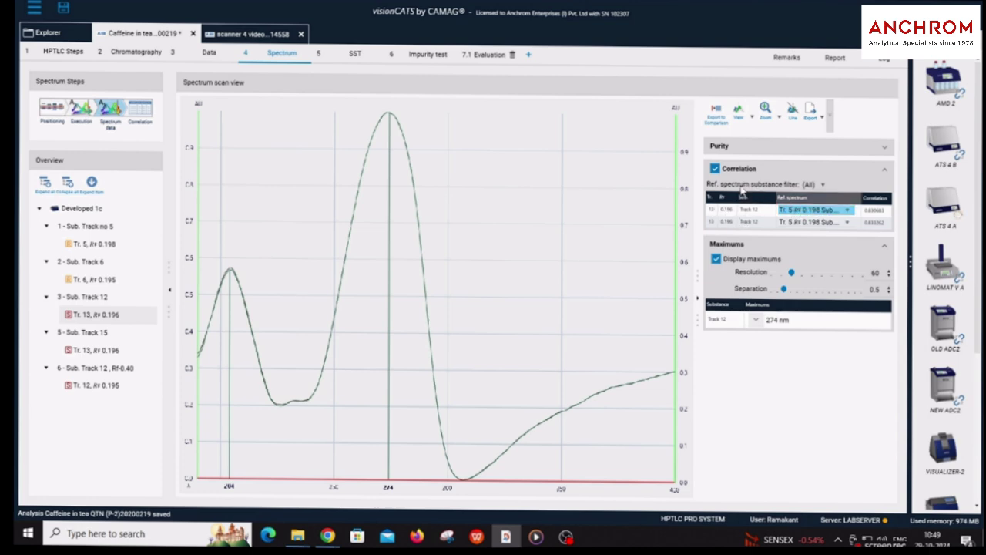
{"action": "left_click", "coordinate": [875, 151]}
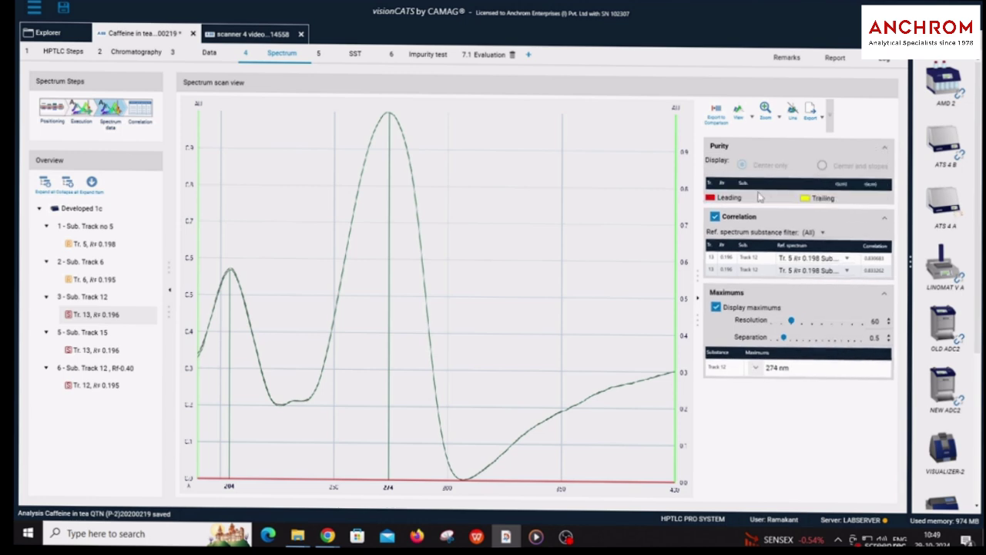